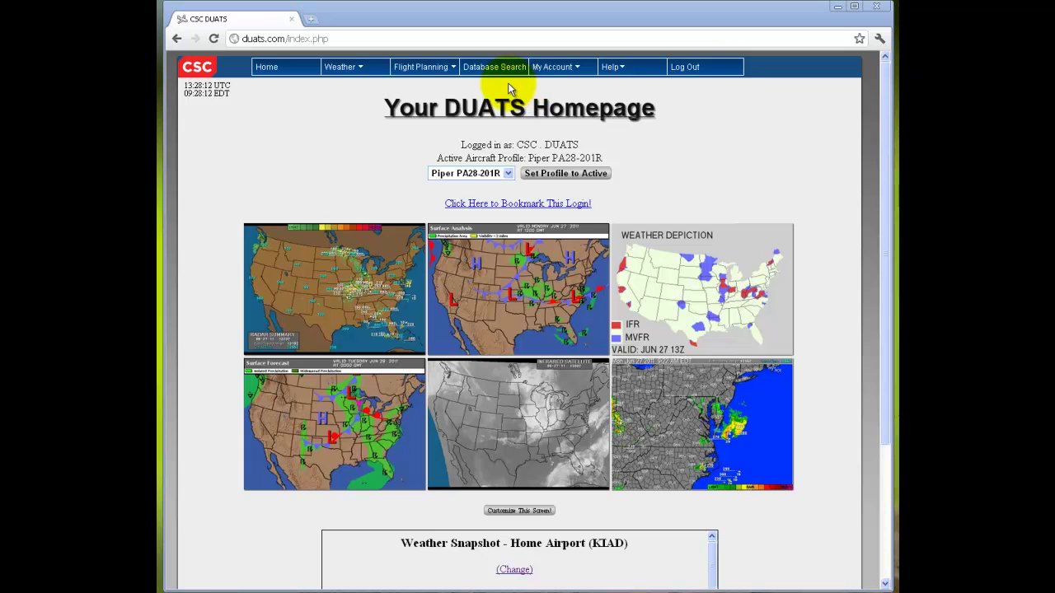
Display the Flight Planning dropdown from the DUATS top navigation bar
mouse_move(449, 70)
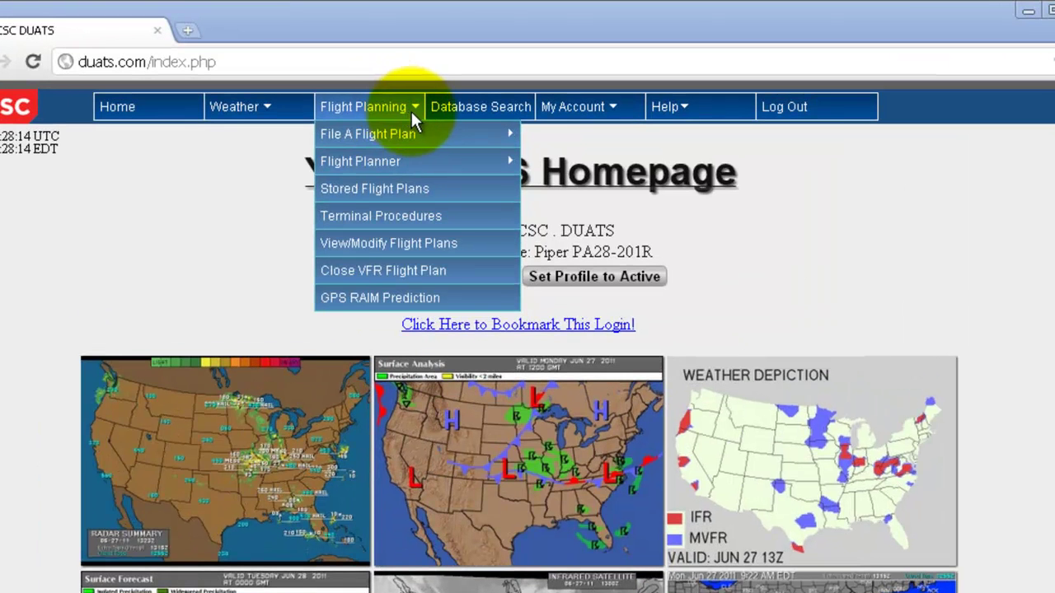
mouse_move(433, 108)
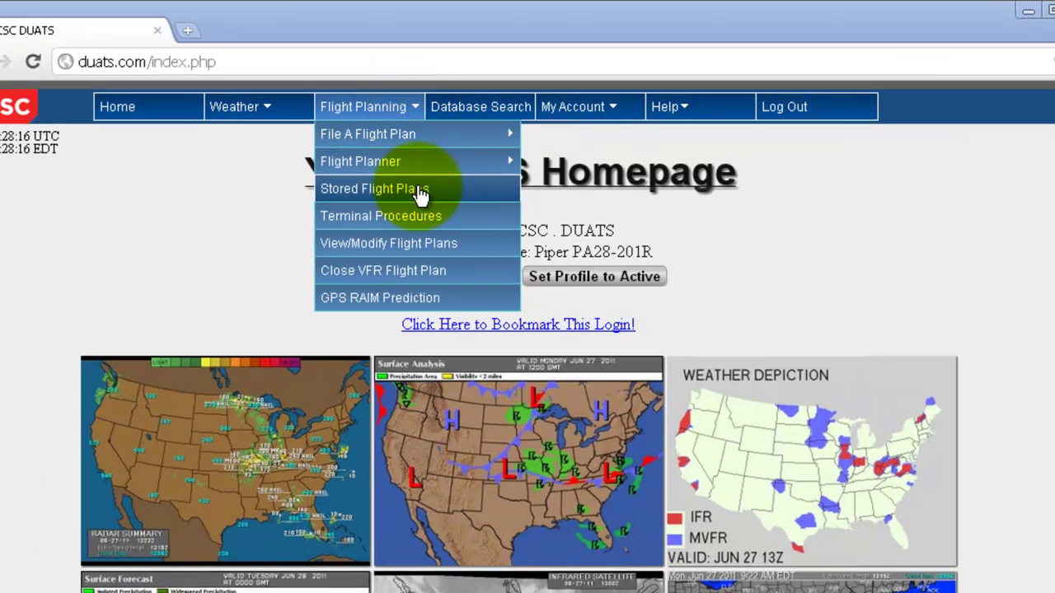
Load the saved 'Domestic FAA' plan from the Stored Flight Plans page
left_click(489, 201)
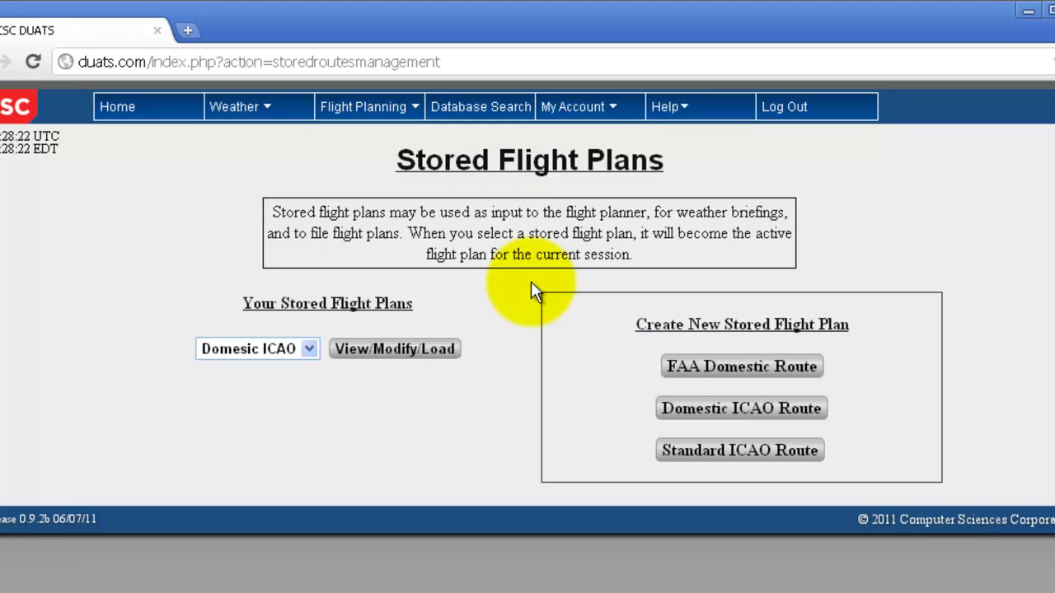
left_click(309, 350)
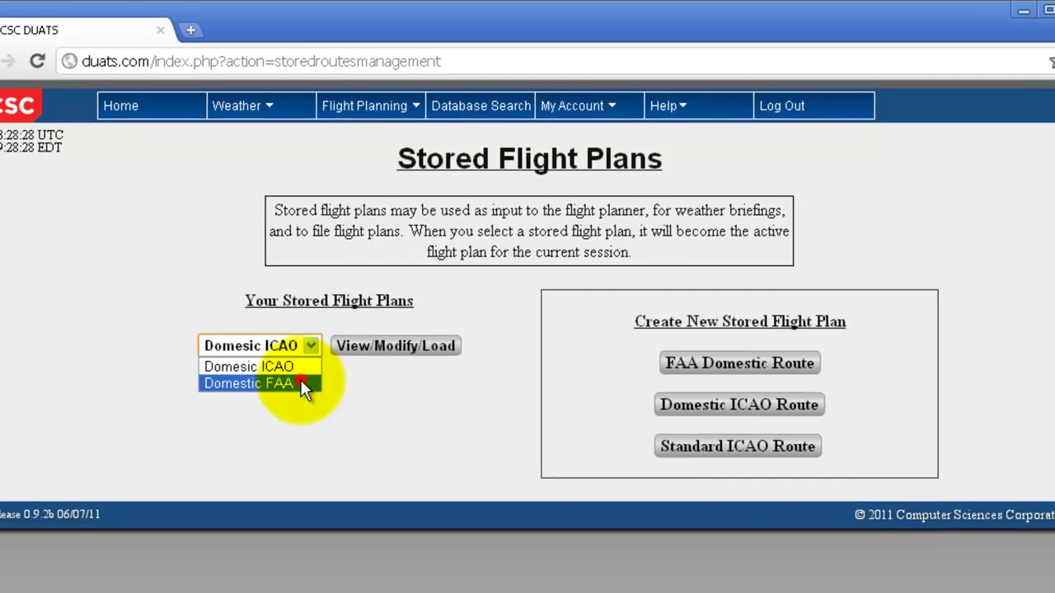
left_click(298, 385)
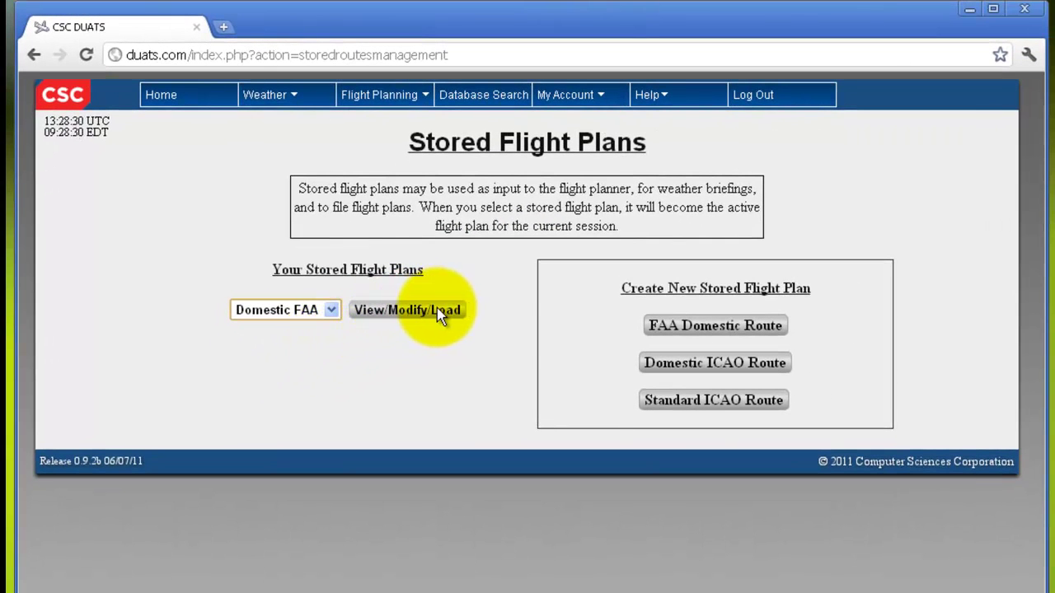
left_click(449, 311)
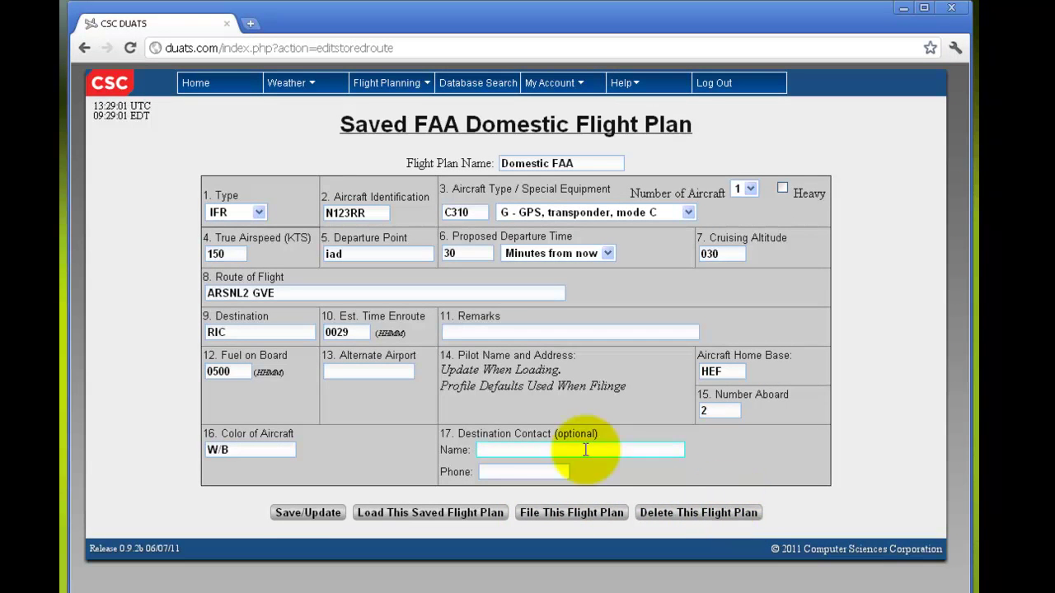
Go back from the Domestic FAA plan details to the Stored Flight Plans list
left_click(84, 45)
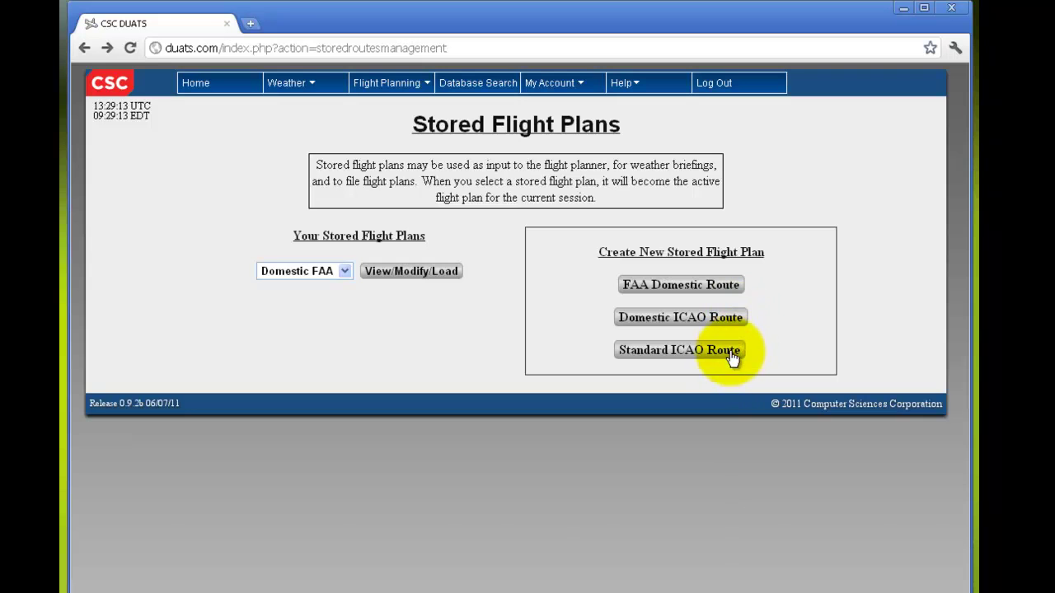
Begin an FAA Domestic Route named 'New FAA Domestic' with flight type IFR
left_click(738, 297)
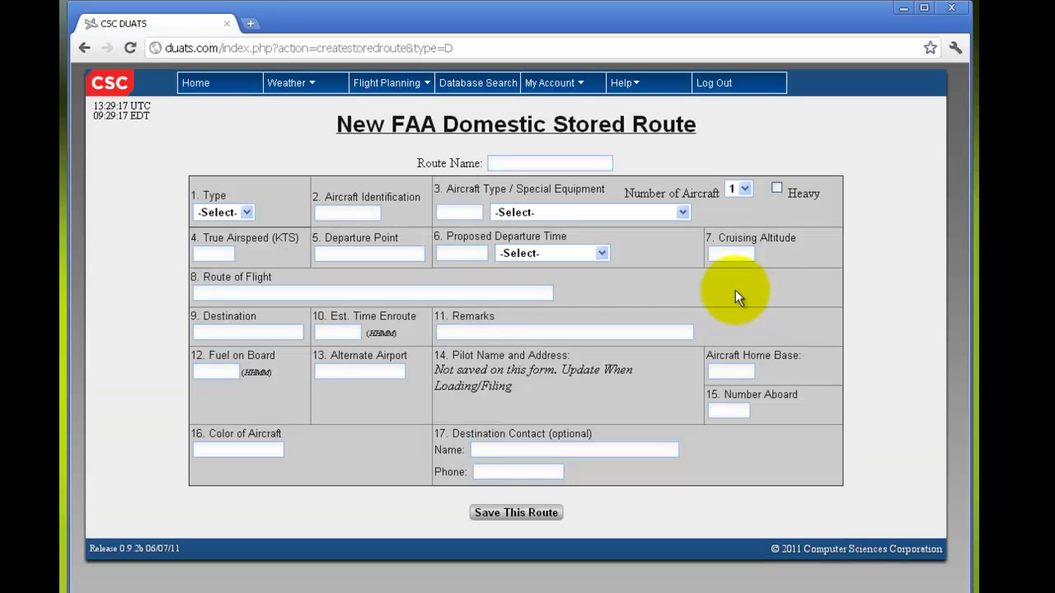
left_click(546, 163)
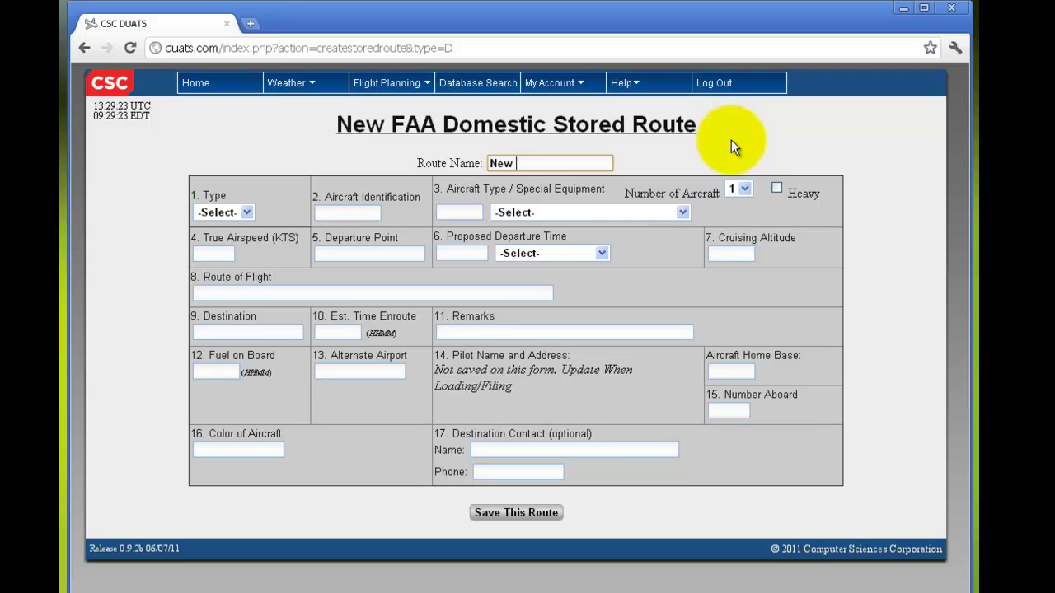
type("New FAA Domestic")
left_click(248, 212)
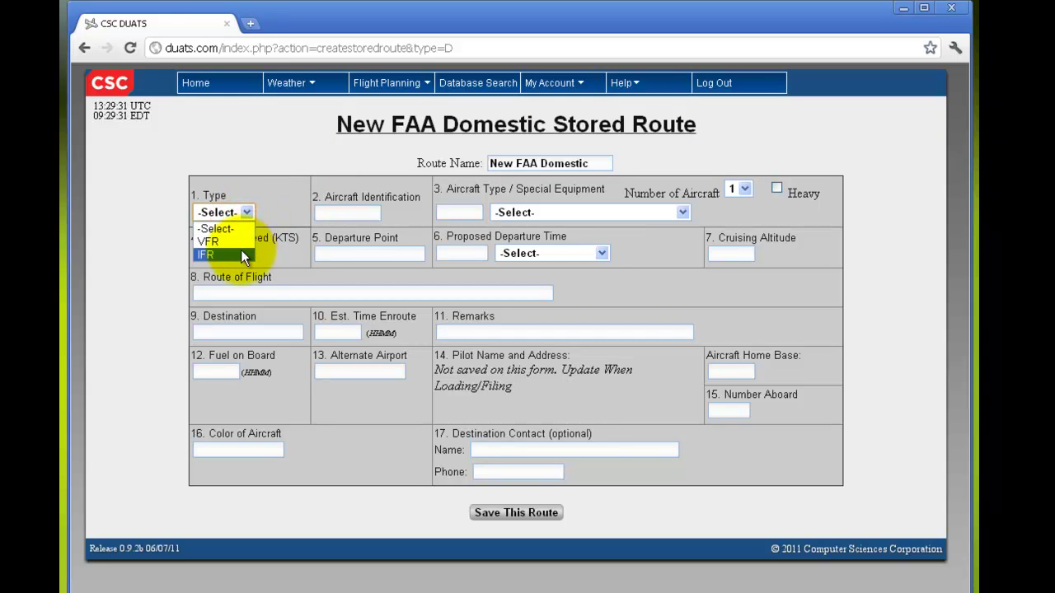
left_click(239, 251)
Move past aircraft identification and type to the Special Equipment list
left_click(336, 215)
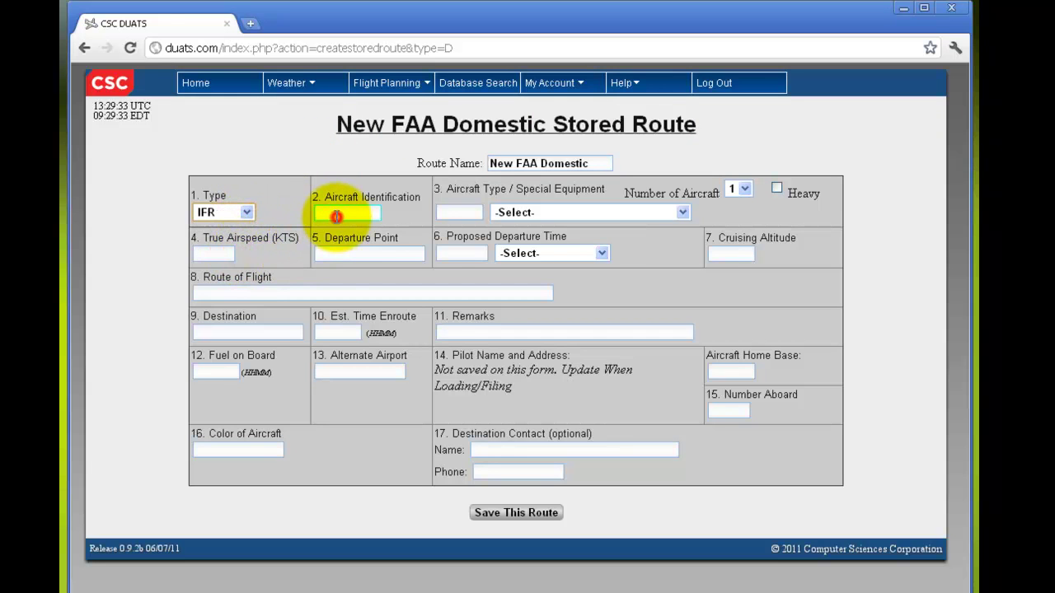
left_click(458, 212)
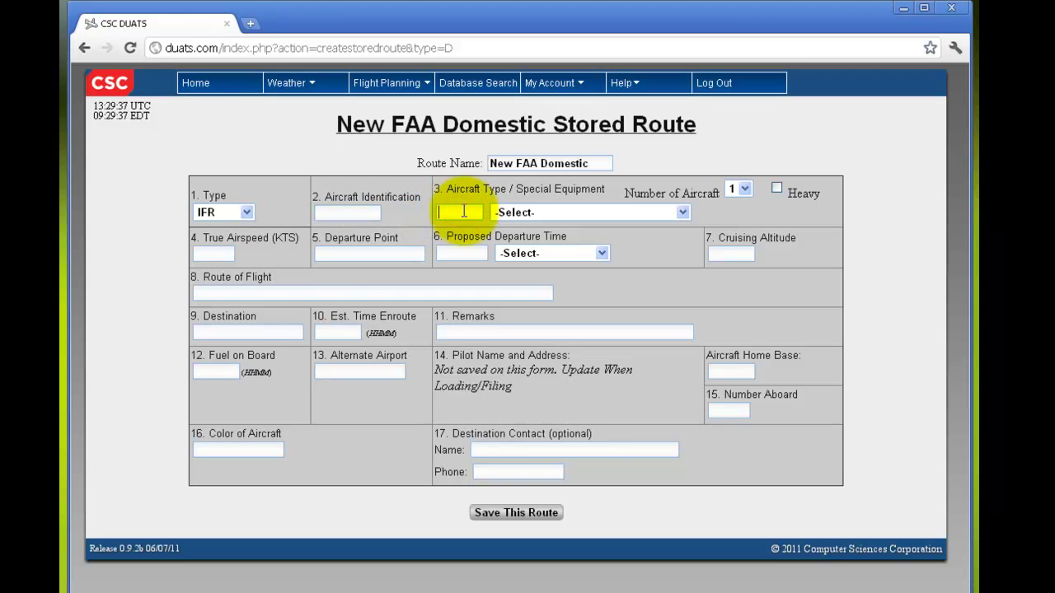
left_click(685, 211)
left_click(686, 212)
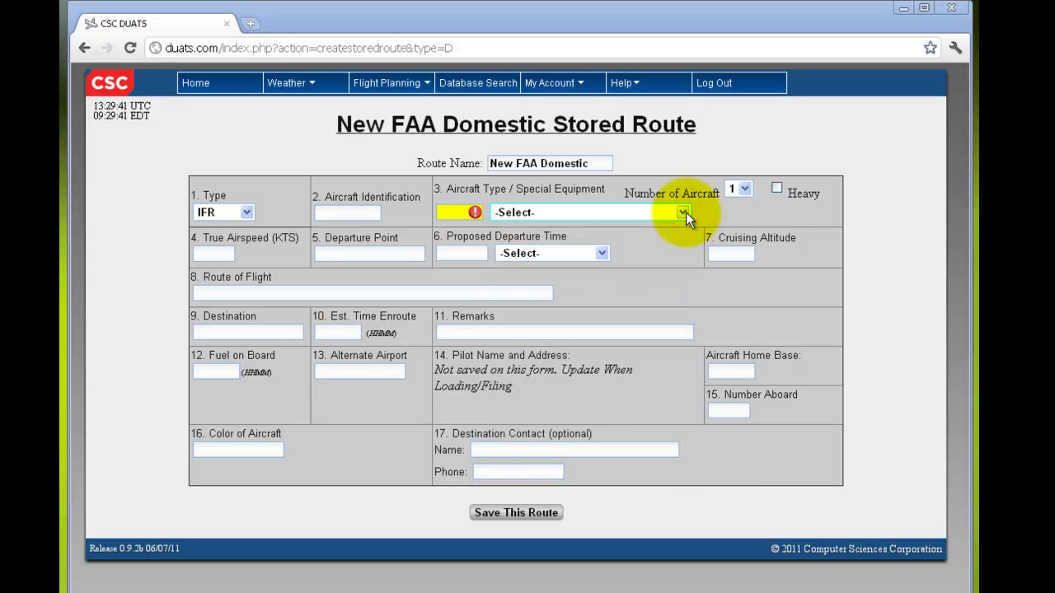
left_click(685, 212)
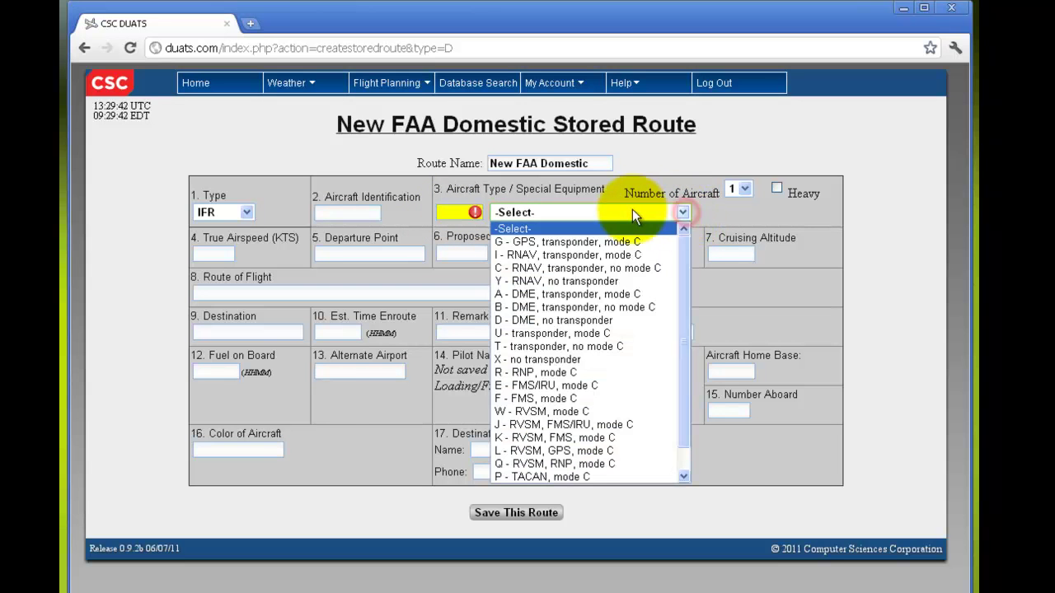
Set special equipment to G (GPS, transponder, mode C) and review departure-through-fuel fields
left_click(558, 239)
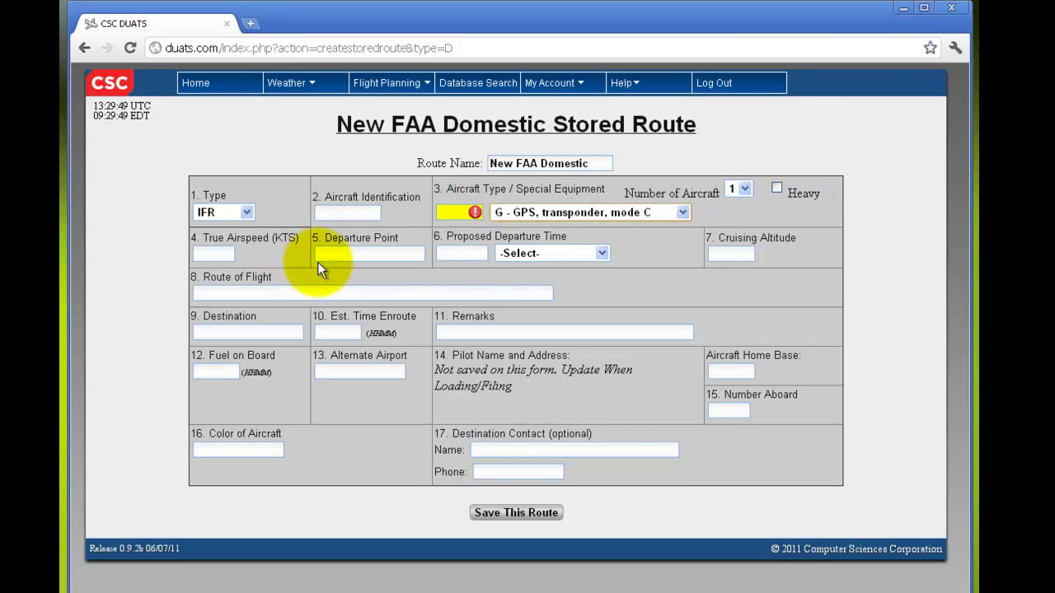
left_click(396, 256)
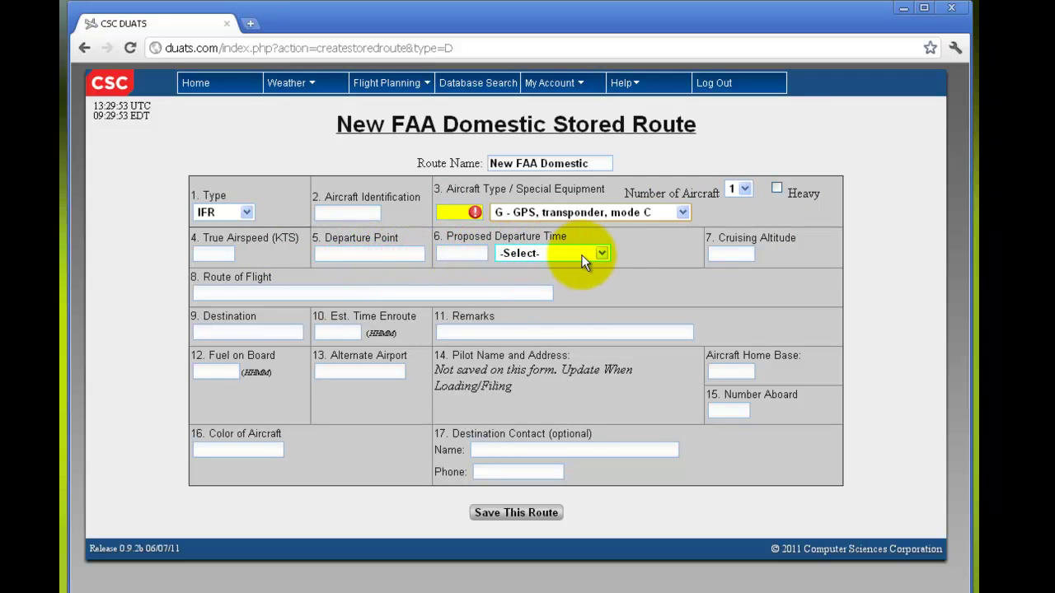
left_click(728, 255)
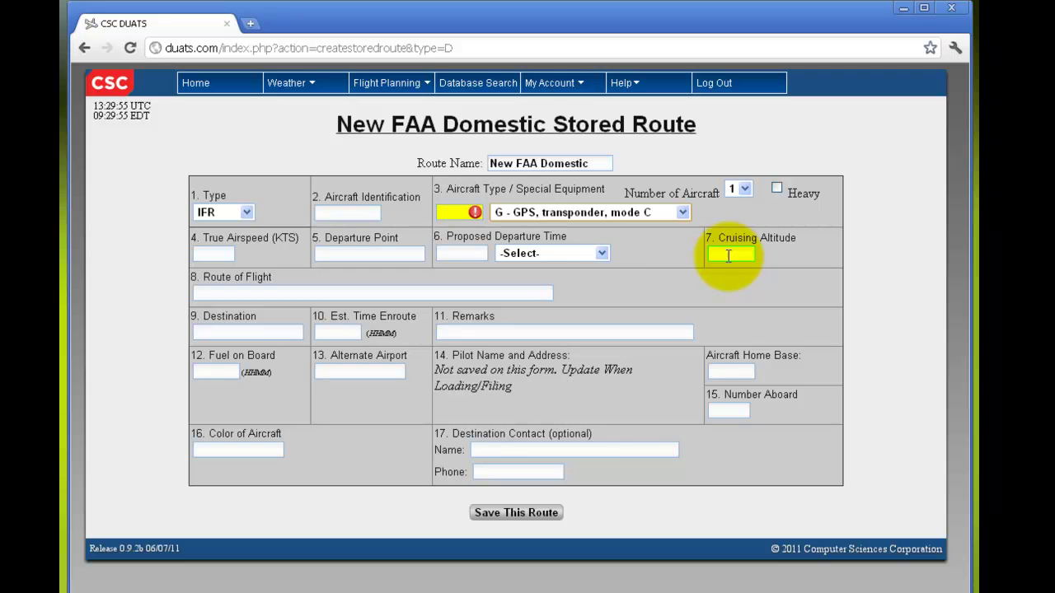
left_click(437, 286)
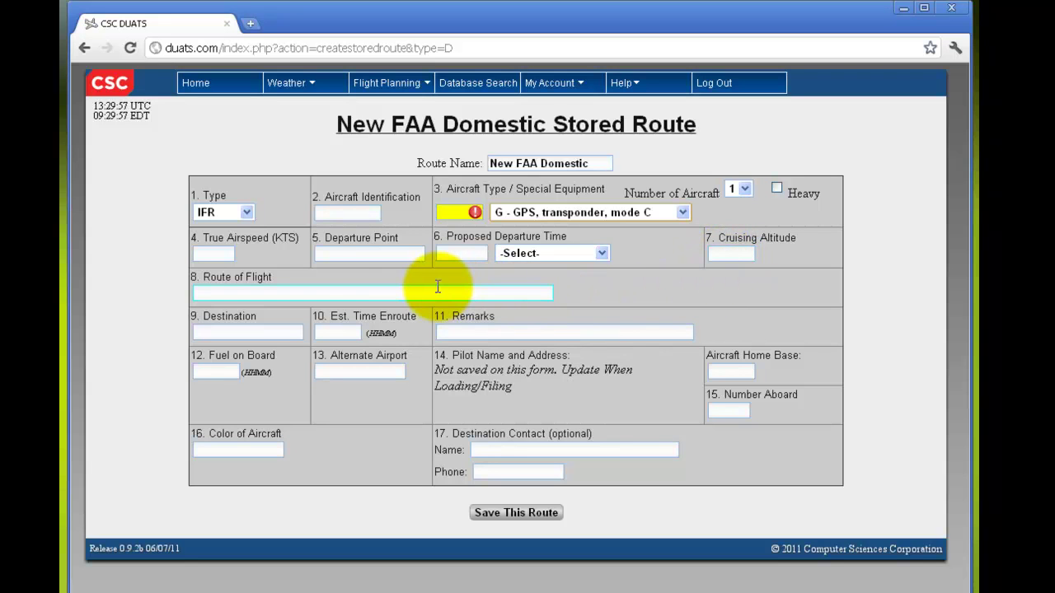
left_click(298, 332)
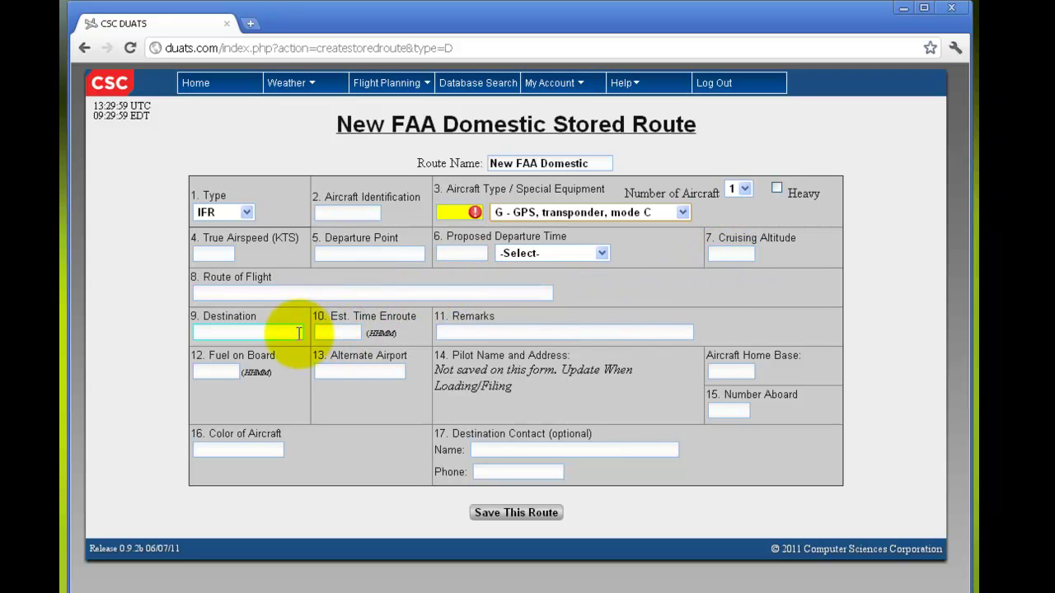
left_click(338, 333)
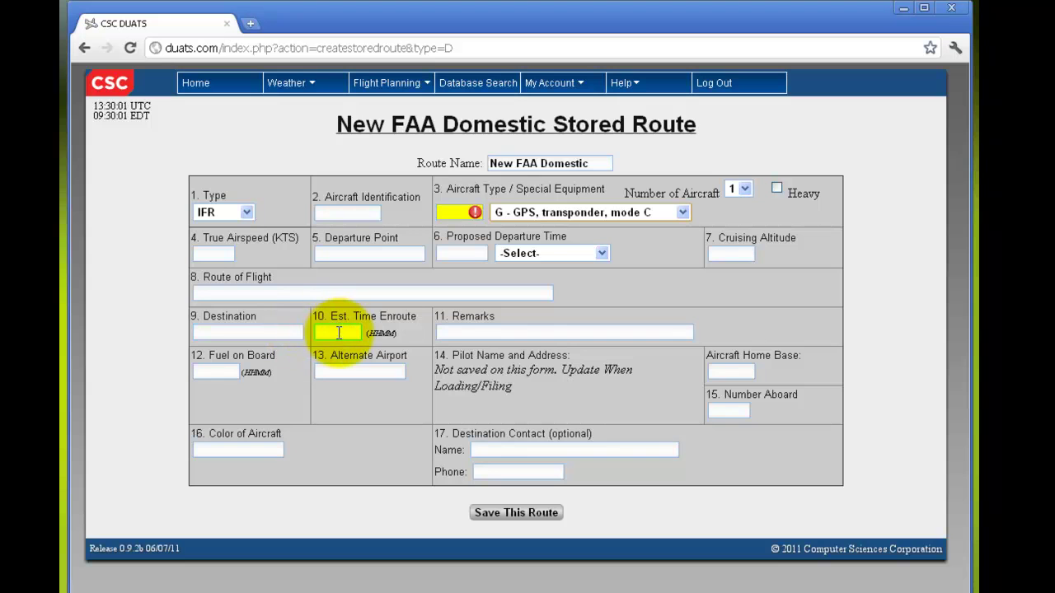
left_click(454, 332)
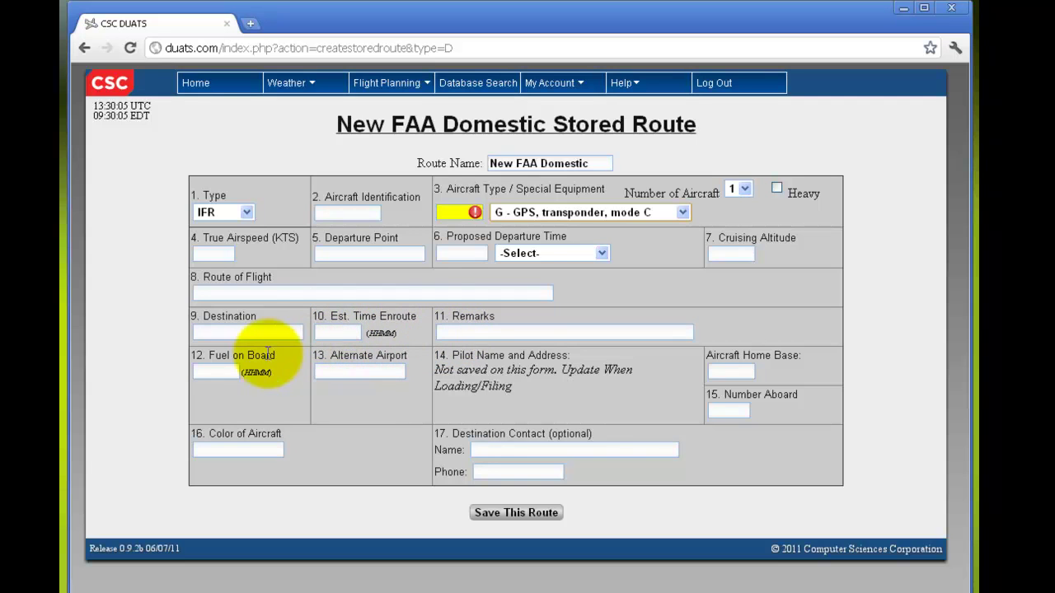
left_click(239, 371)
left_click(235, 372)
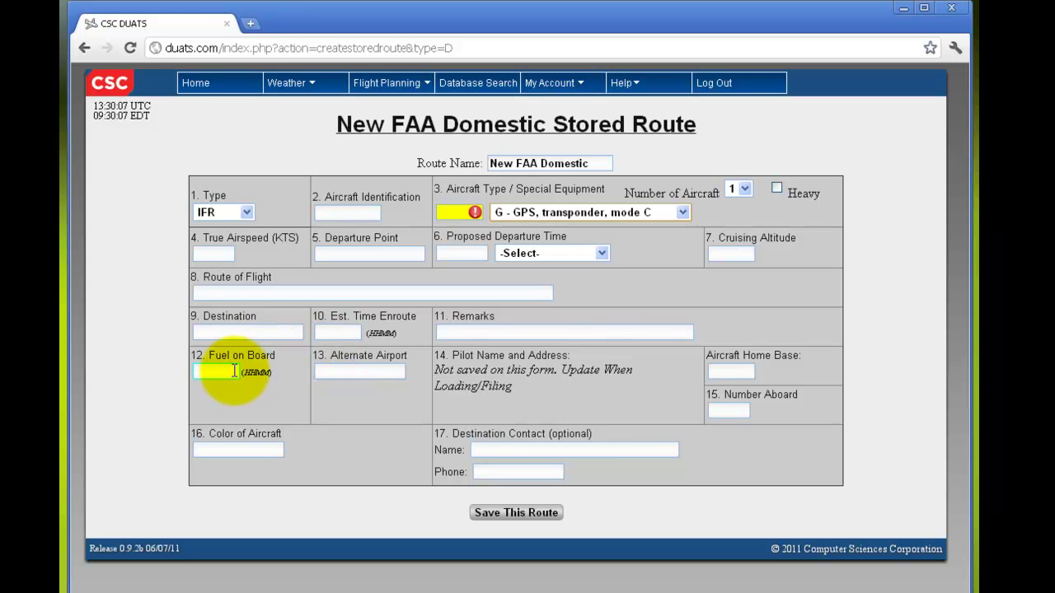
Review alternate, home base, number aboard, color and contact fields, then open Terminal Procedures
left_click(368, 374)
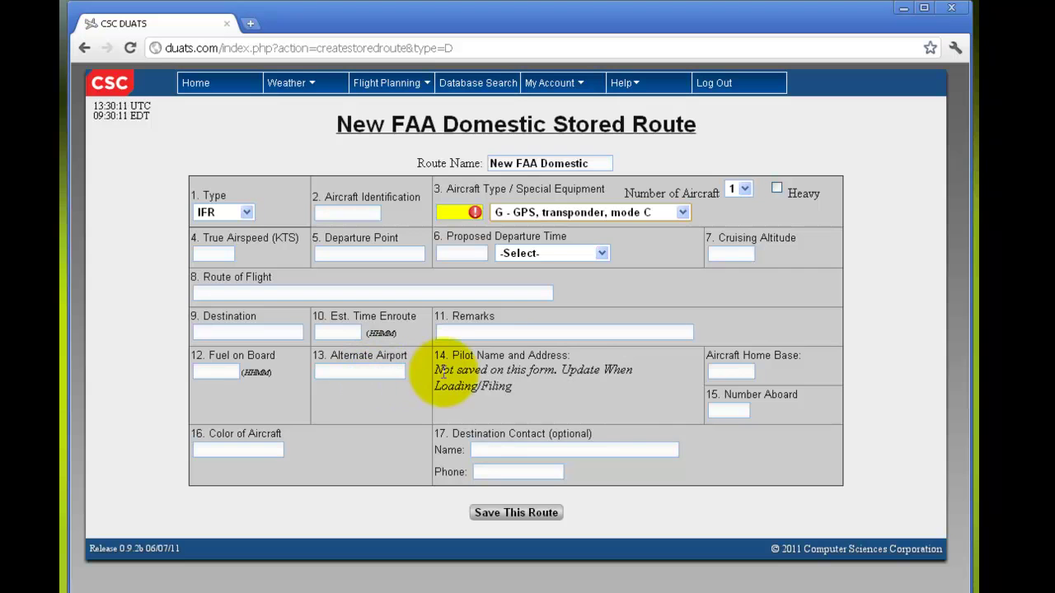
left_click(742, 375)
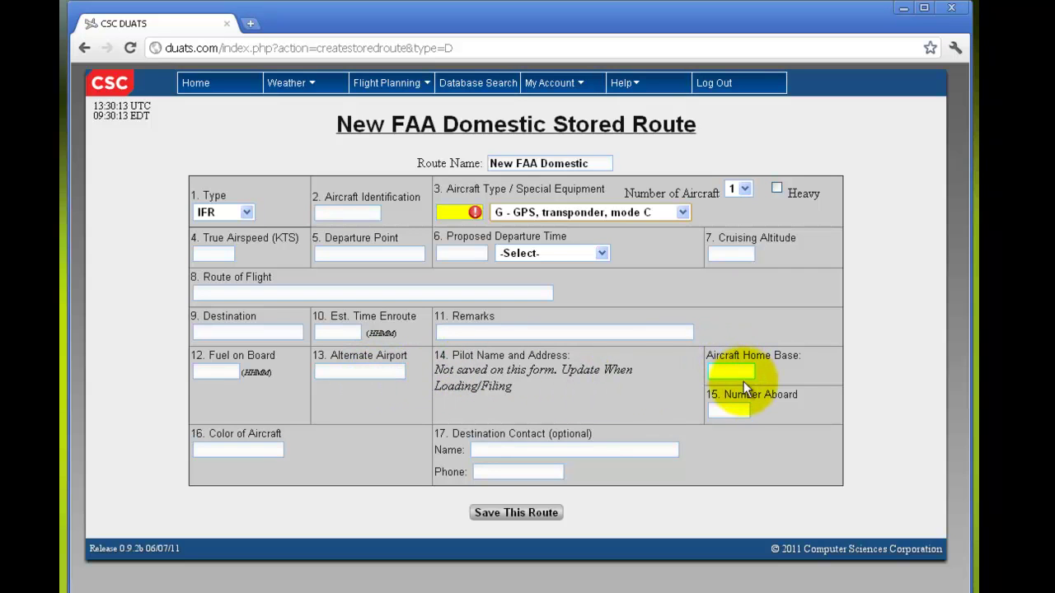
left_click(733, 413)
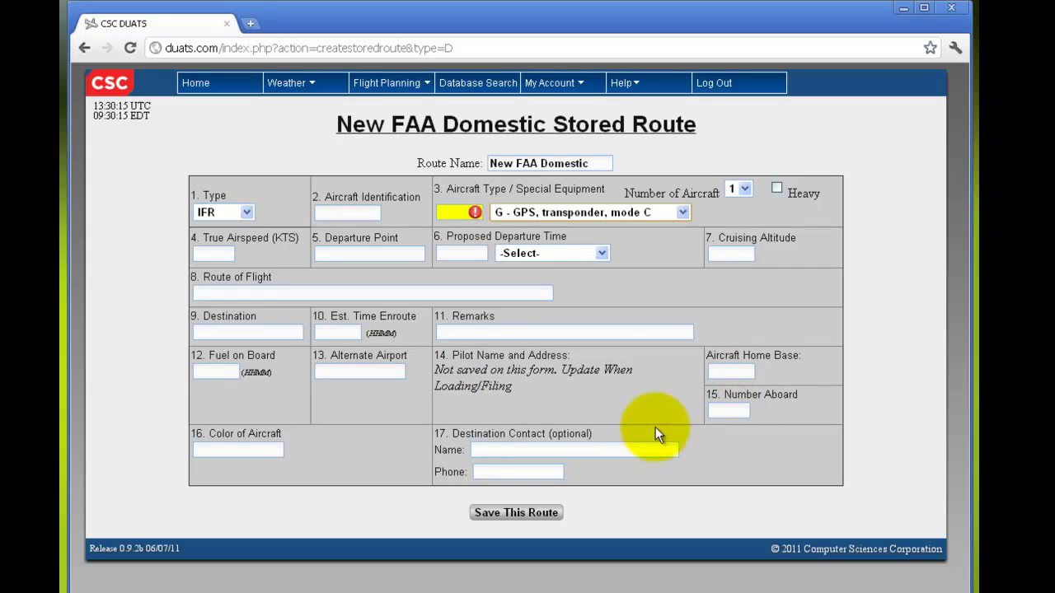
left_click(266, 455)
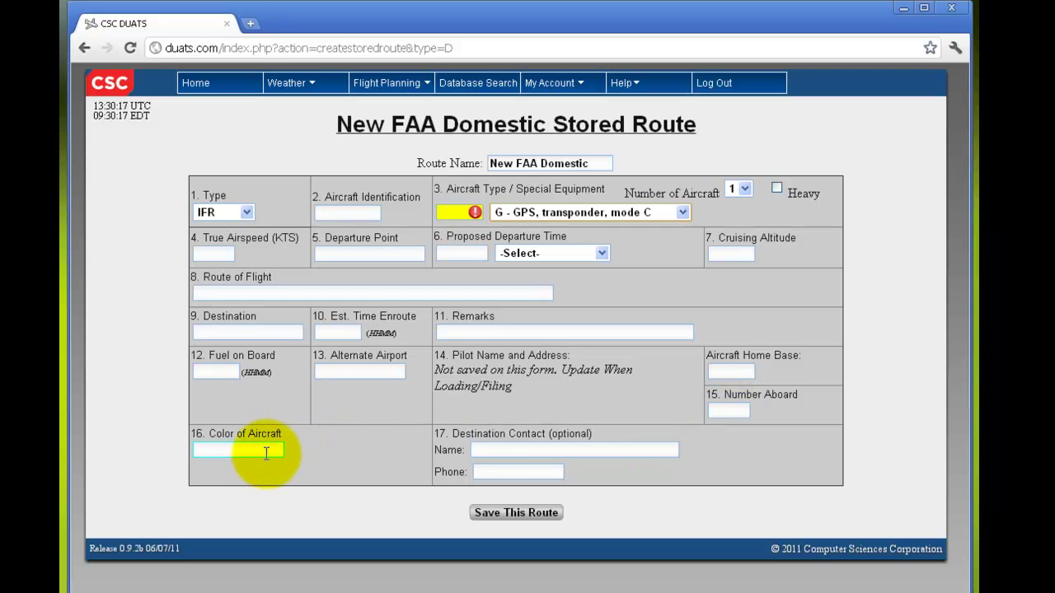
left_click(574, 450)
left_click(550, 475)
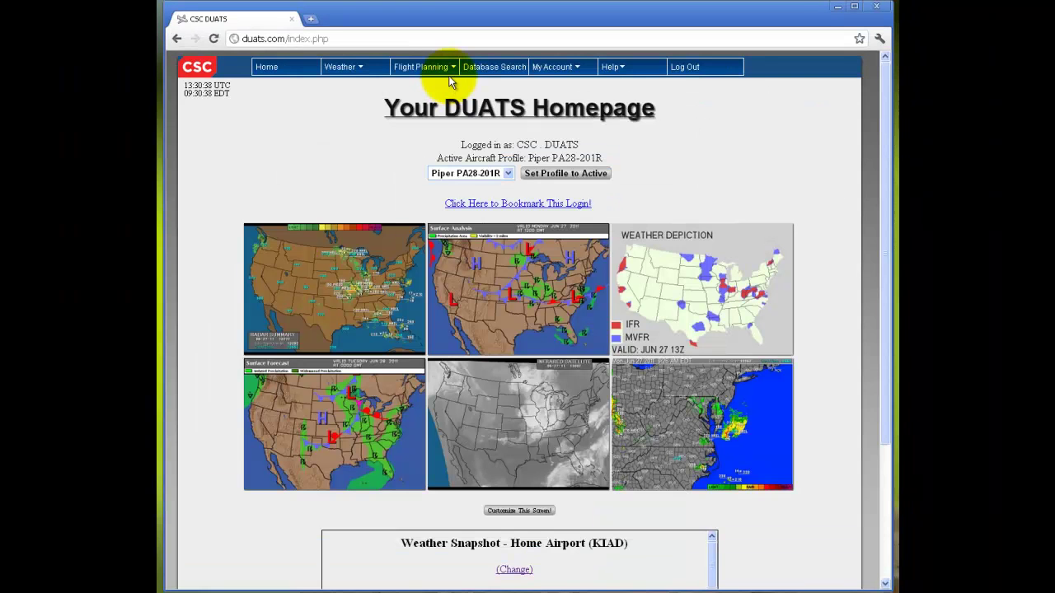
left_click(452, 68)
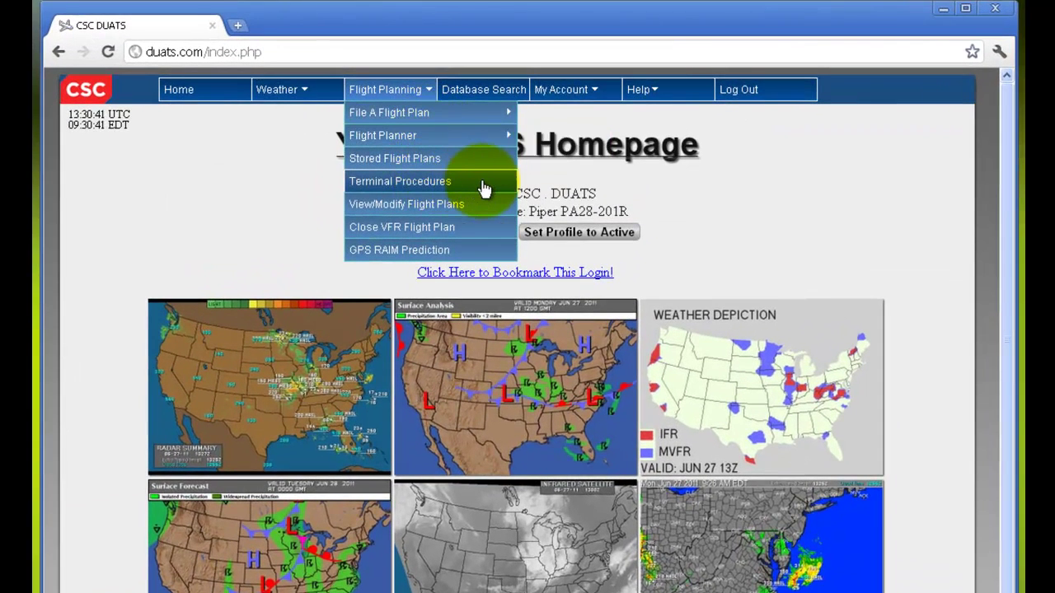
left_click(492, 181)
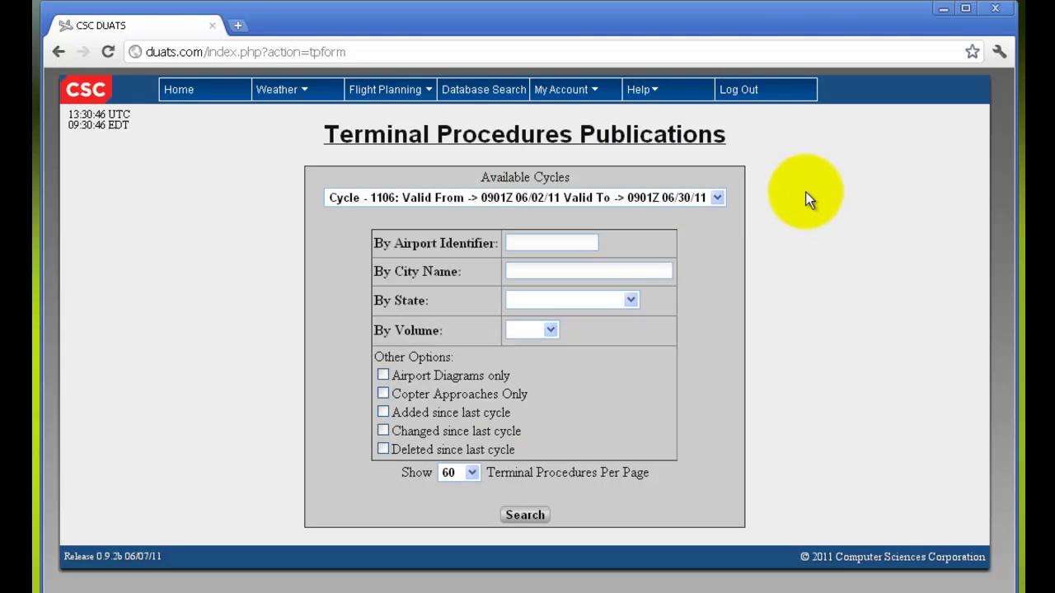
Keep chart cycle 1106 and look over the city, state and volume options unselected
left_click(719, 204)
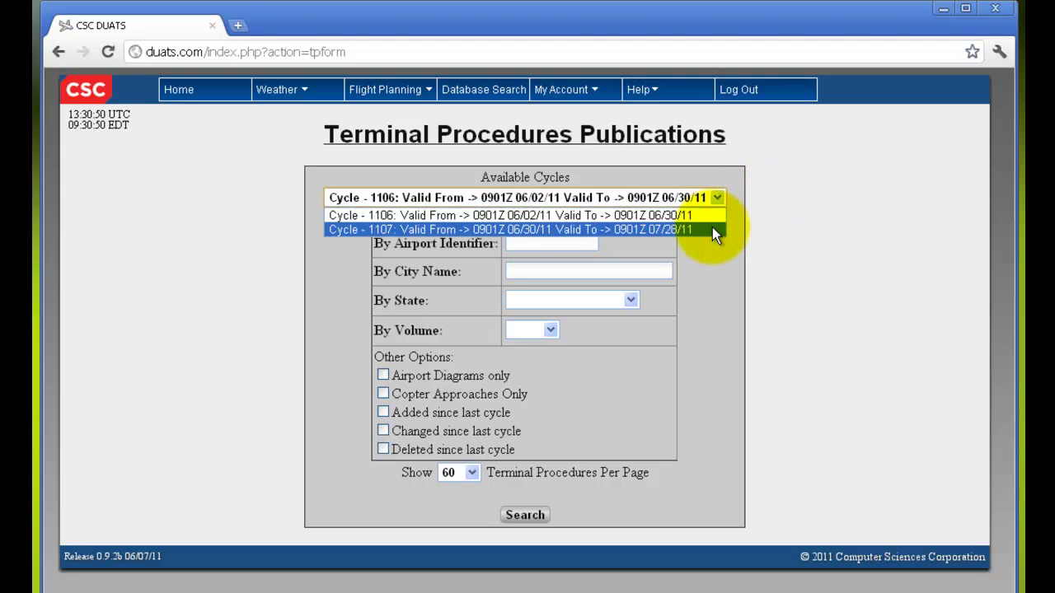
left_click(709, 216)
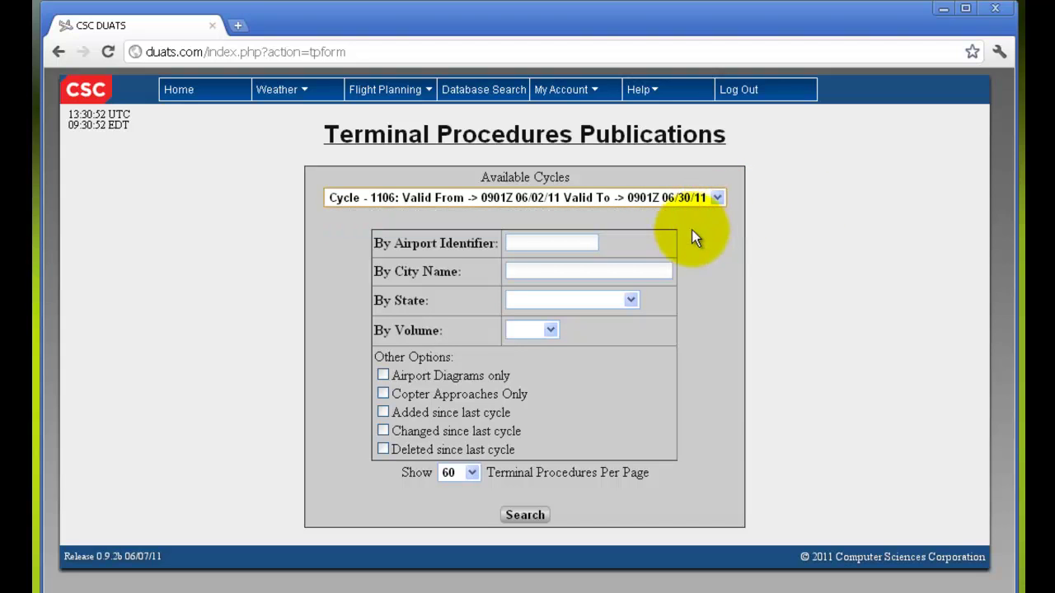
left_click(585, 246)
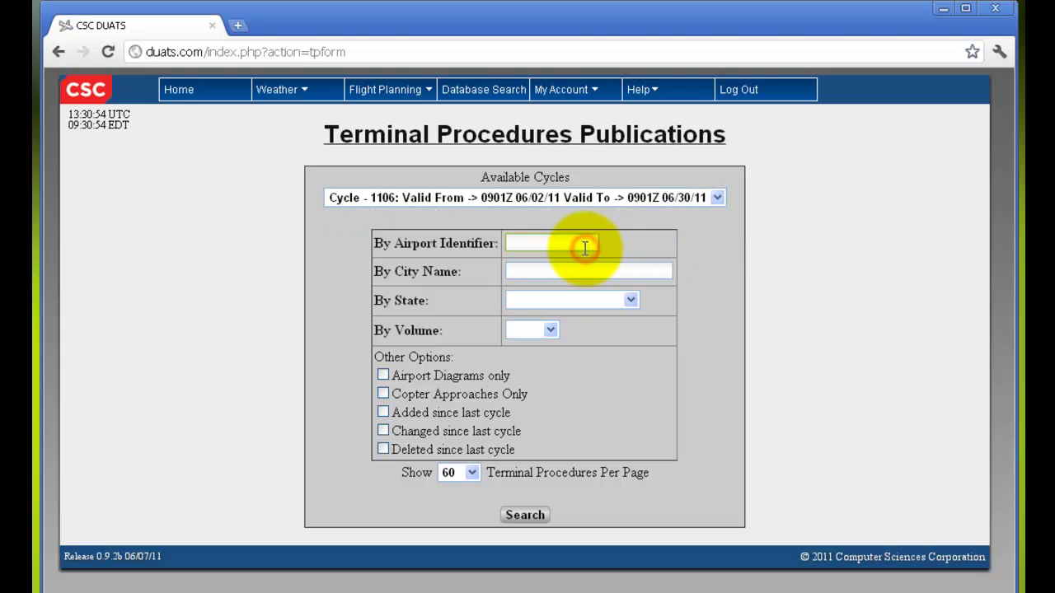
left_click(567, 269)
left_click(523, 269)
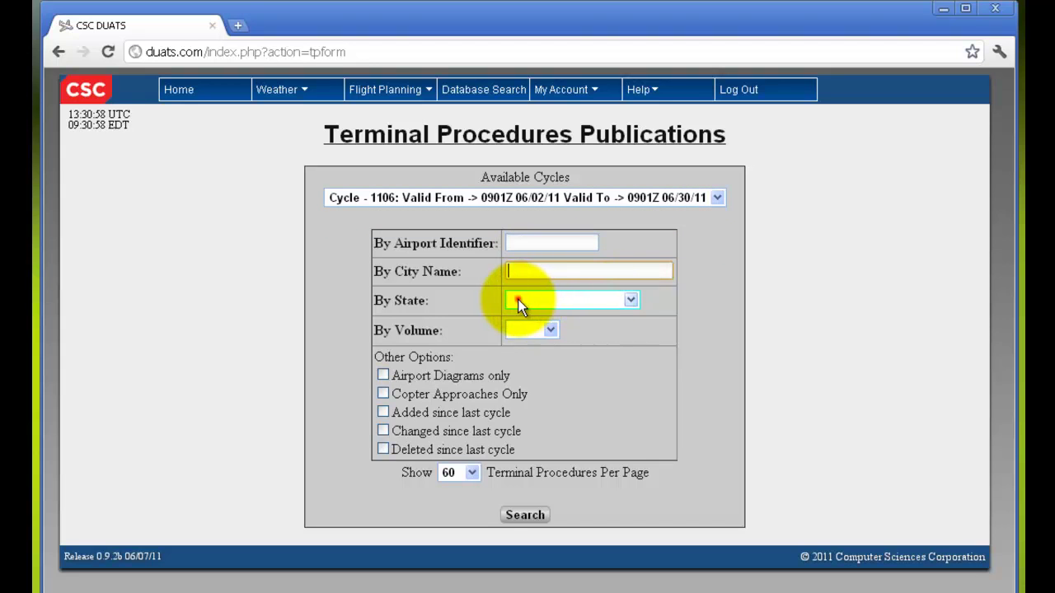
left_click(517, 300)
left_click(517, 301)
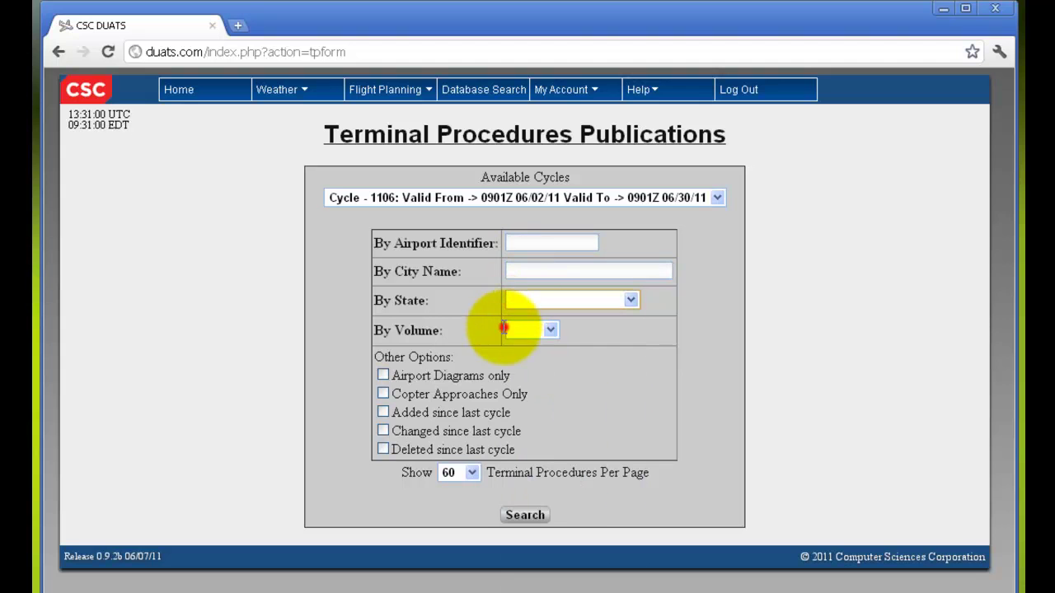
left_click(507, 330)
left_click(509, 331)
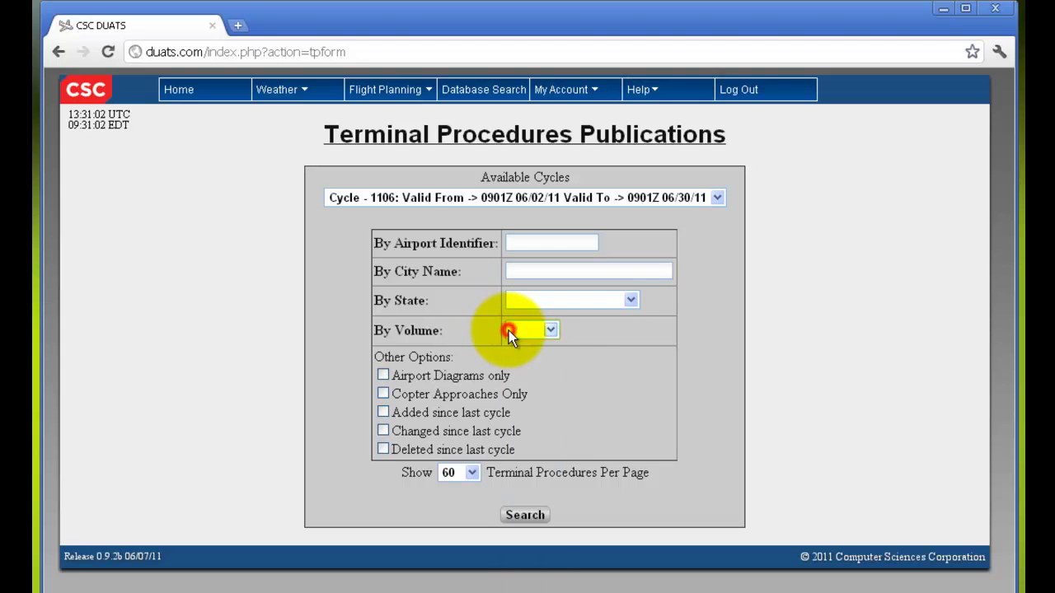
Enter airport identifier kiad and keep 60 procedures per page
left_click(533, 245)
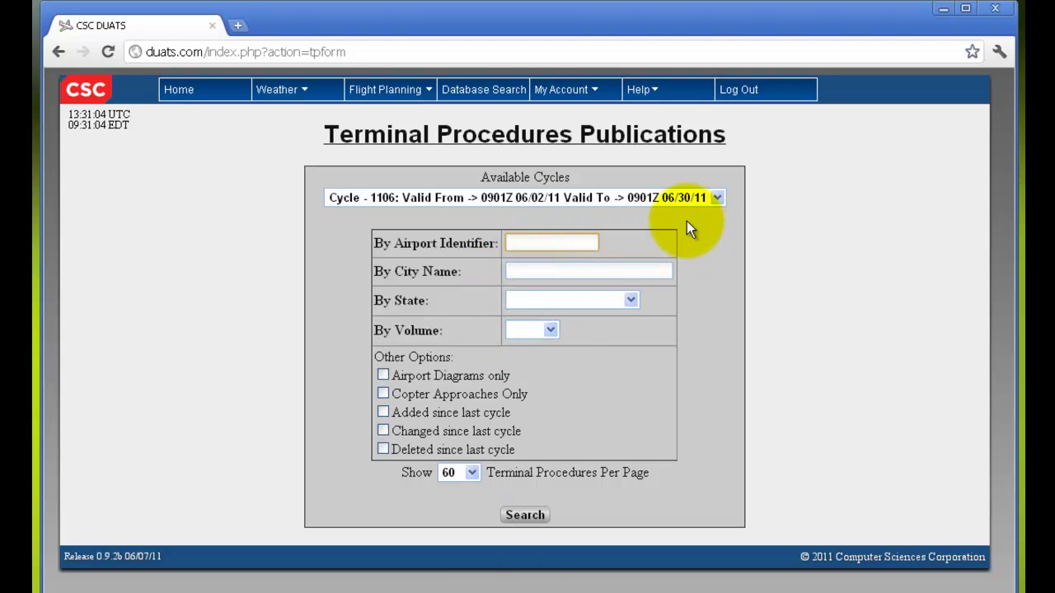
type("kiad")
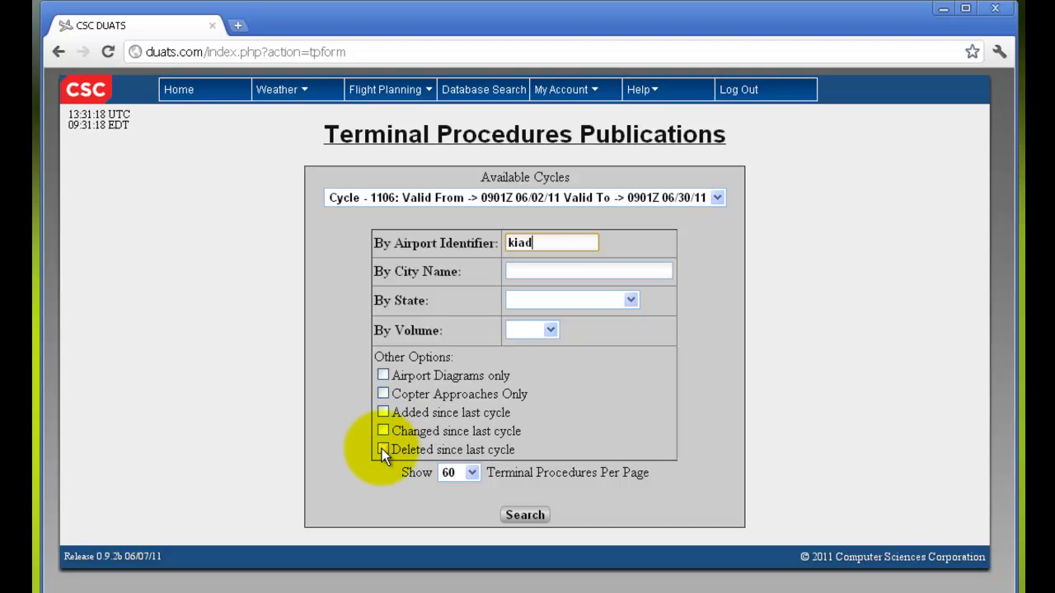
left_click(472, 474)
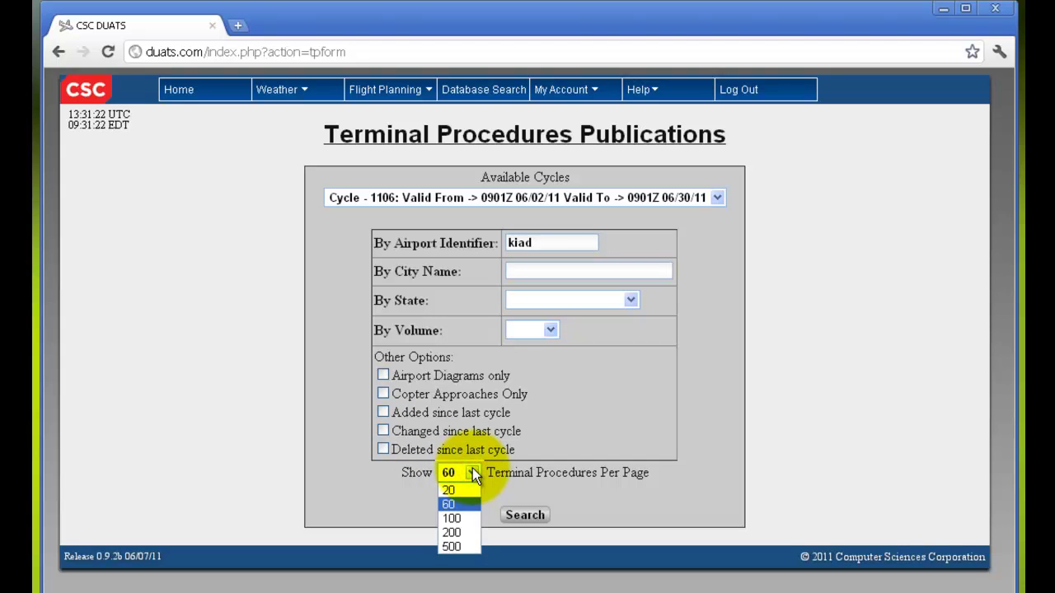
left_click(473, 468)
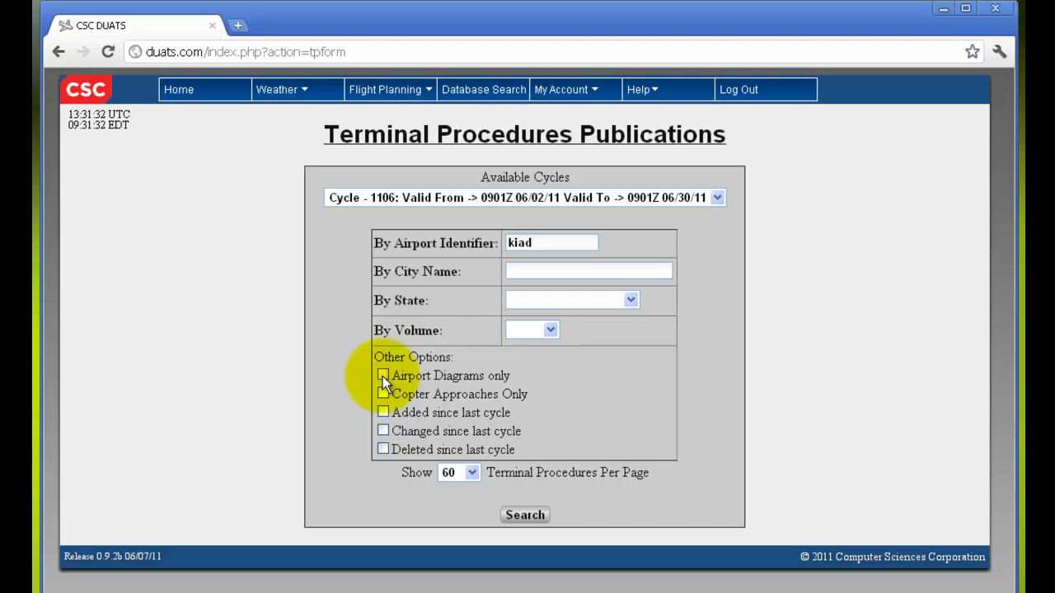
Search for KIAD procedures, scroll through the Washington Dulles chart list, then go Home
left_click(527, 515)
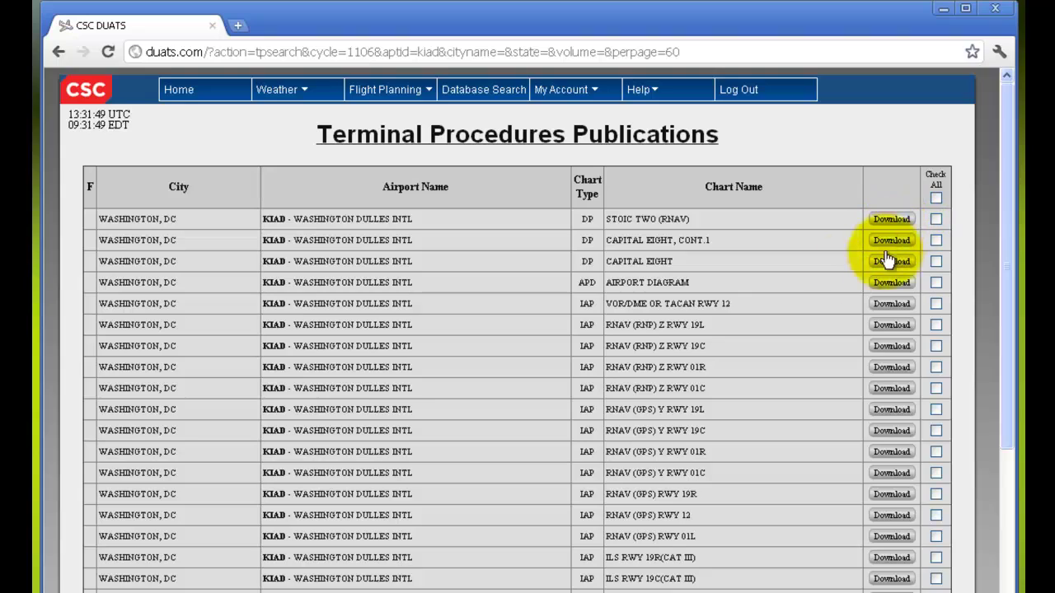
scroll(824, 290, "down", 6)
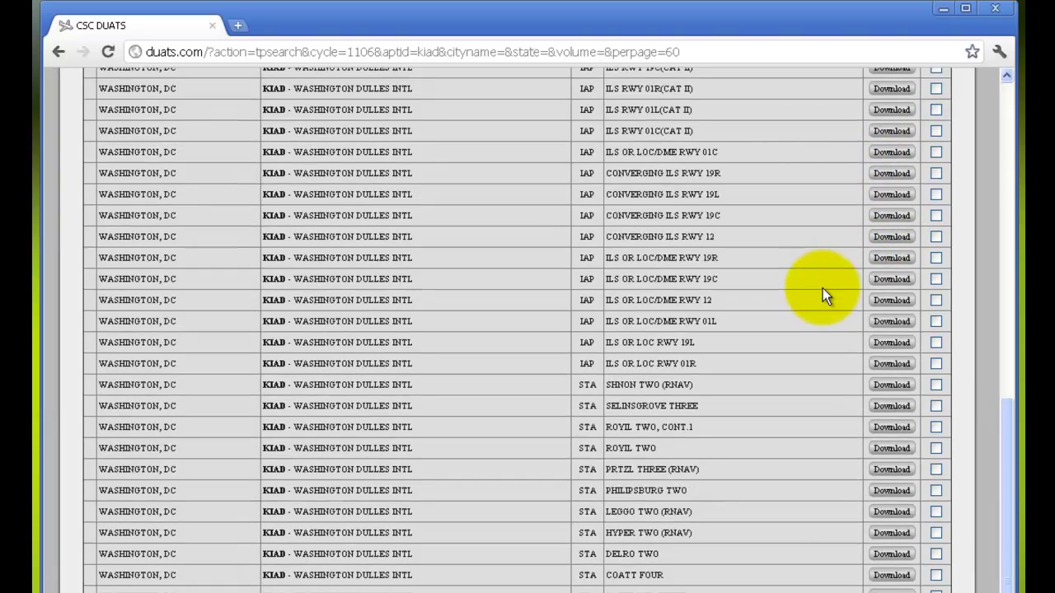
scroll(823, 287, "down", 1)
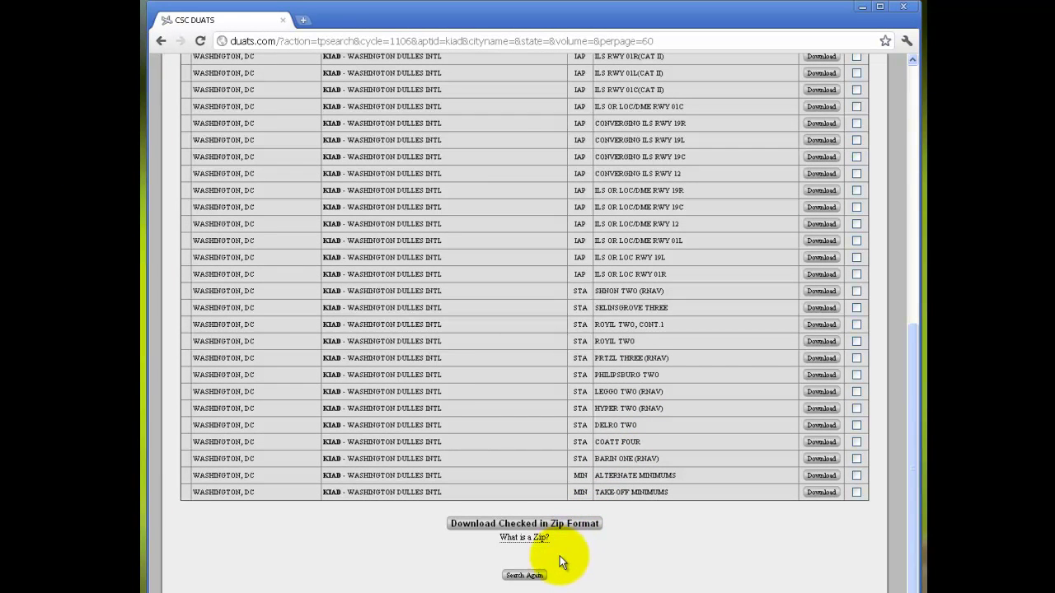
left_click(526, 575)
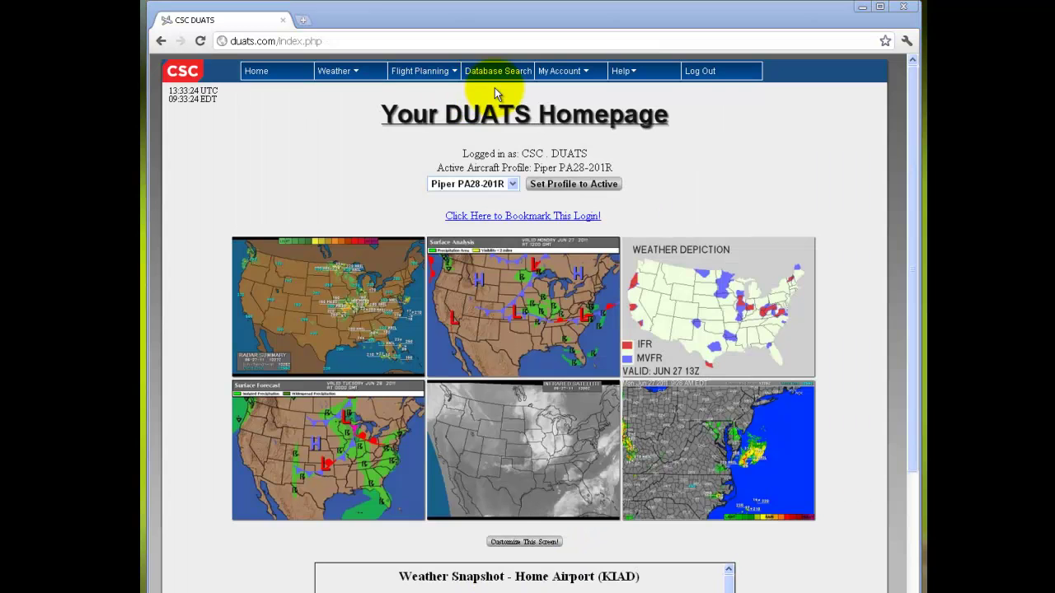
Open Pending Flight Plans and highlight the BWI plan's 'Waiting to be Transmitted' status, then deselect it
left_click(437, 71)
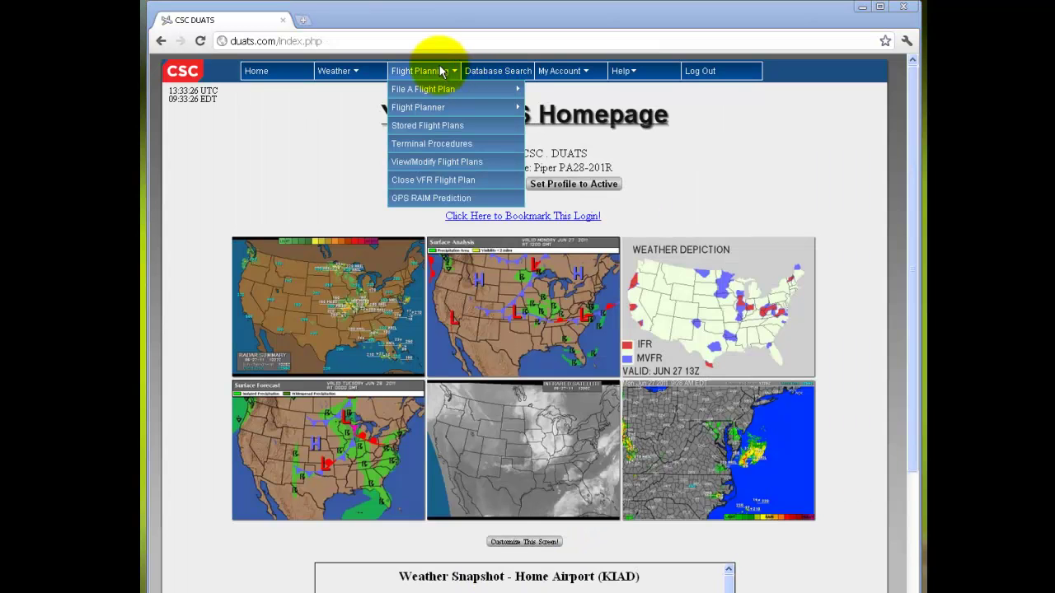
left_click(492, 169)
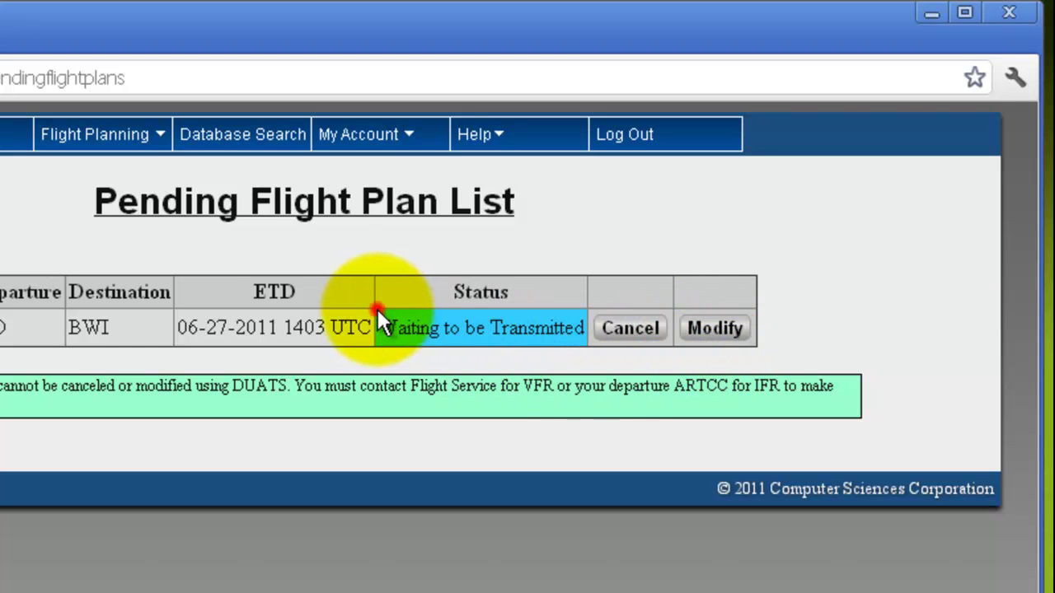
left_click_drag(377, 310, 582, 318)
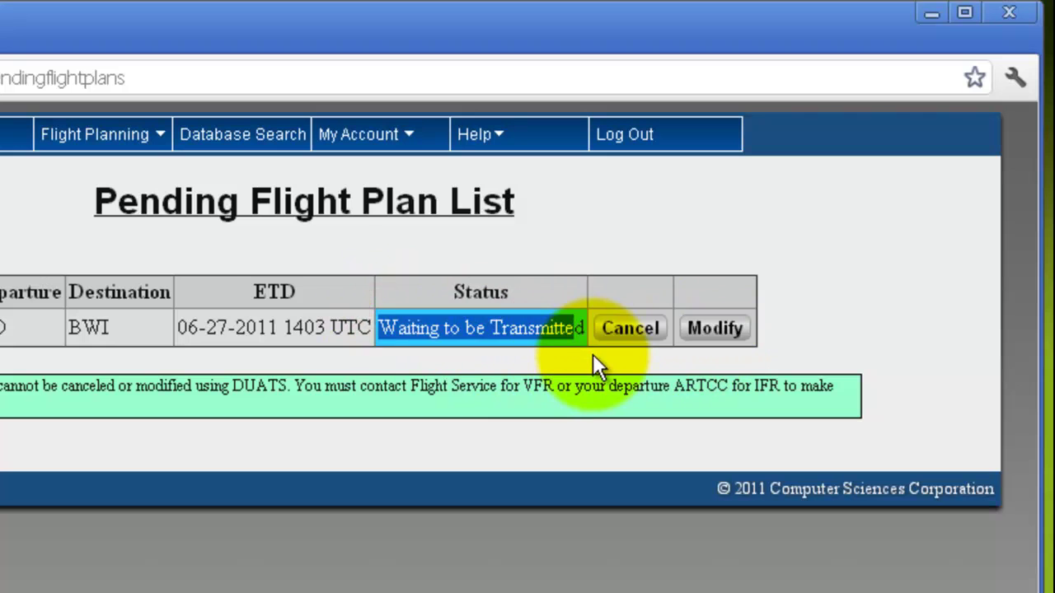
left_click(594, 356)
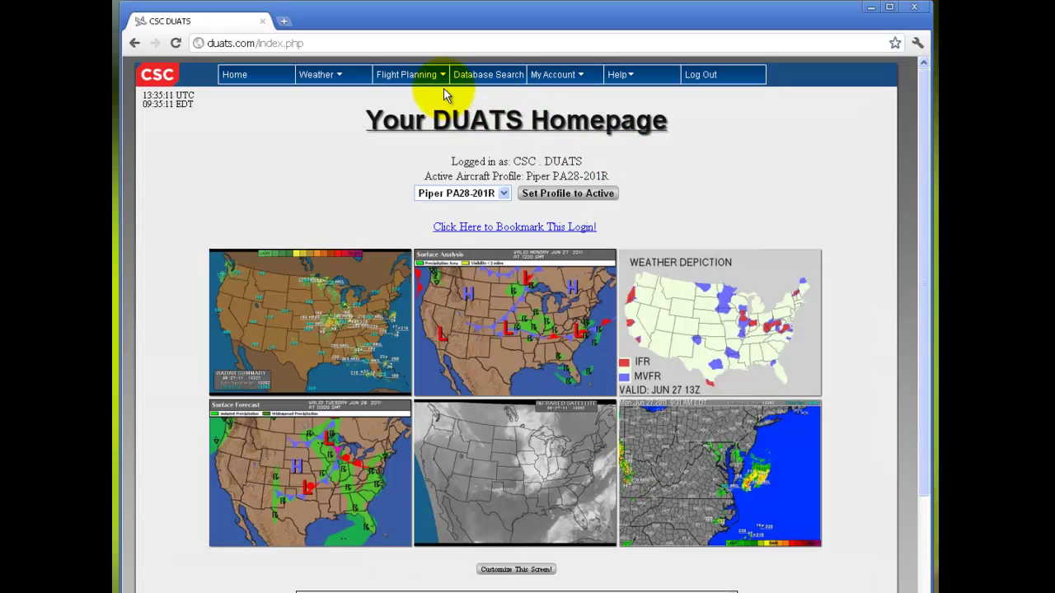
On the Close VFR Flight Plan form, enter kbwi as actual destination and submit
mouse_move(440, 79)
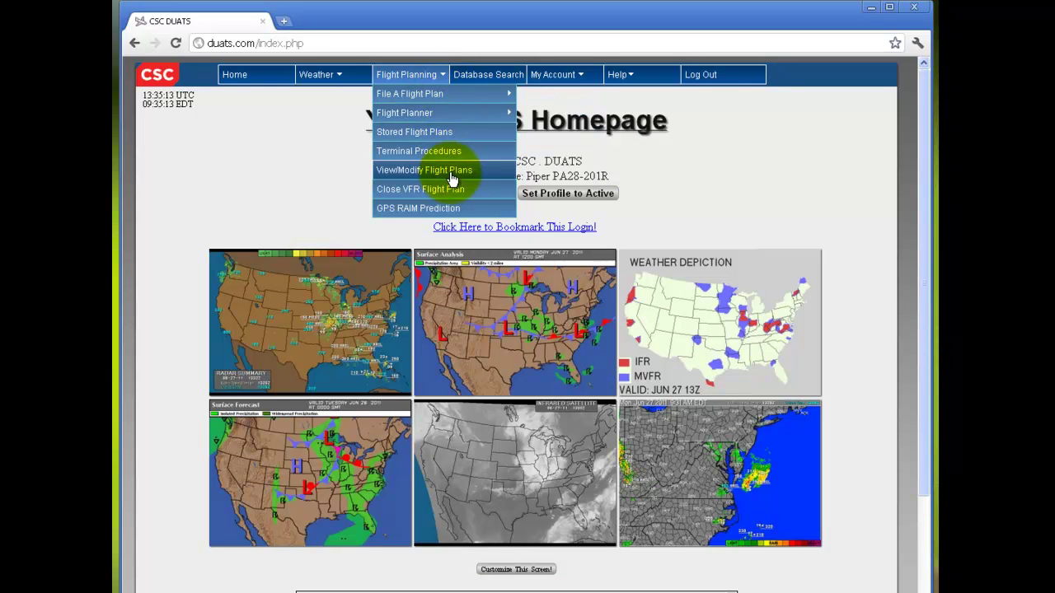
left_click(488, 192)
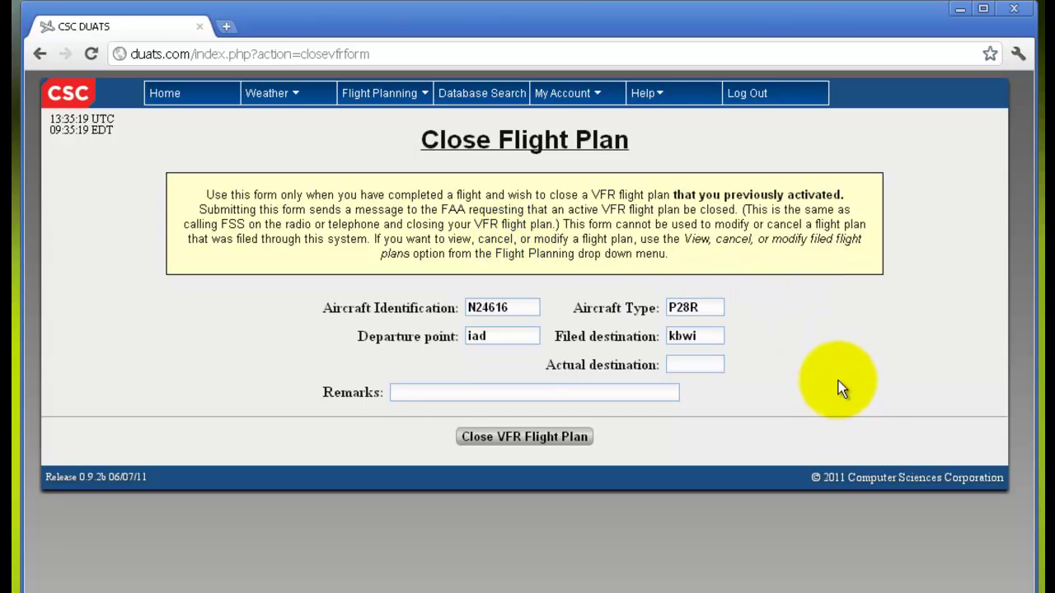
left_click(708, 371)
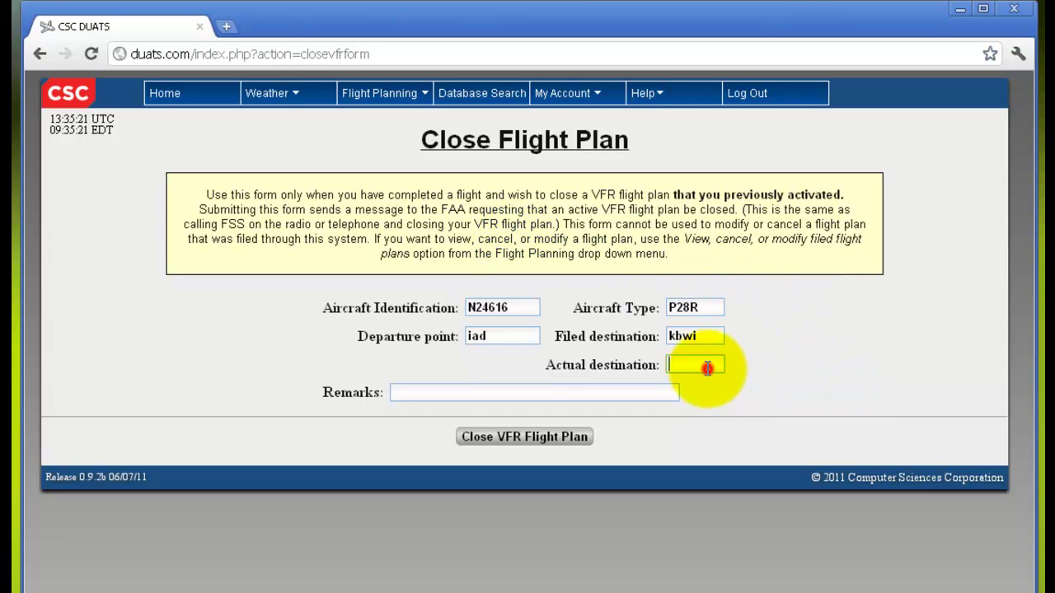
type("kbwi")
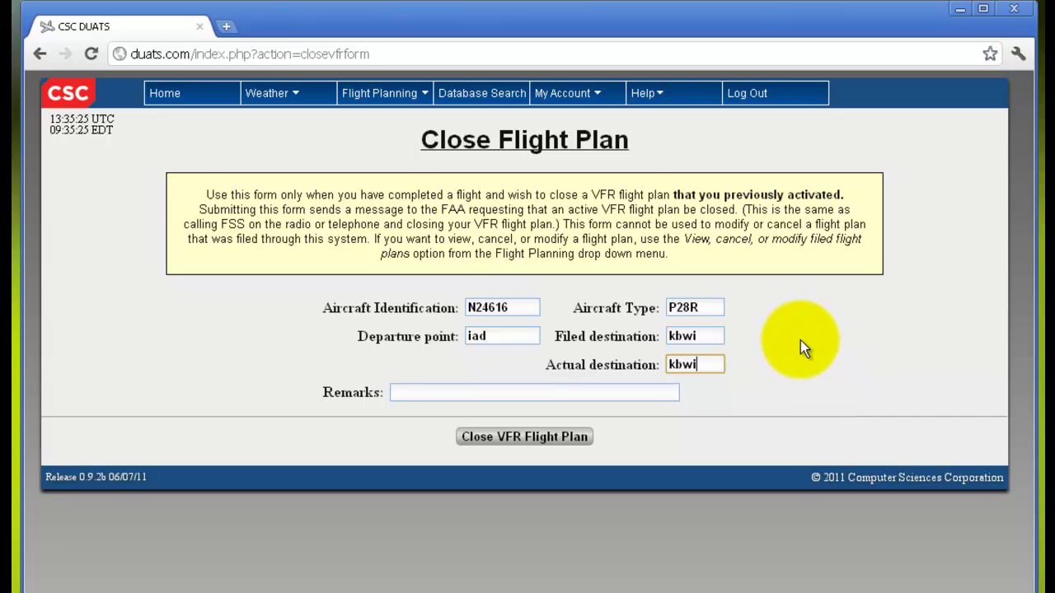
left_click(648, 398)
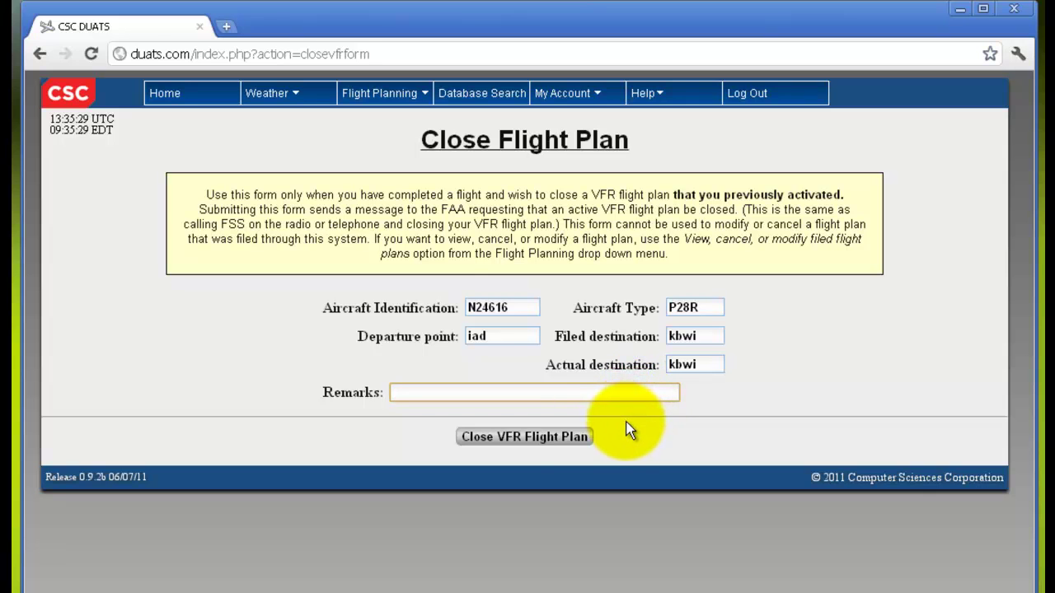
left_click(580, 447)
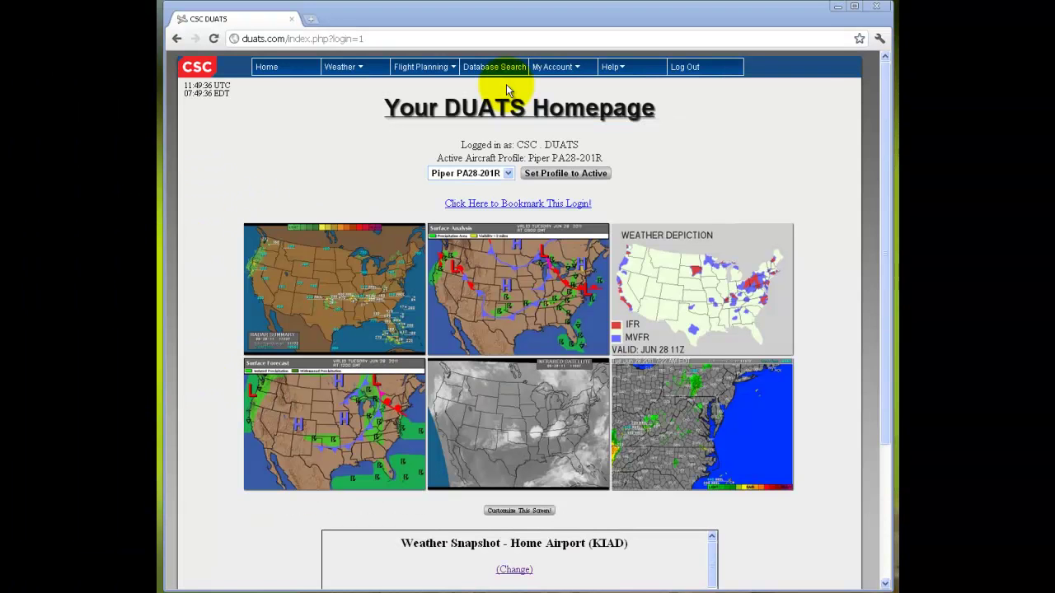
Launch the FAA GPS RAIM Prediction tool from the Flight Planning menu
mouse_move(448, 68)
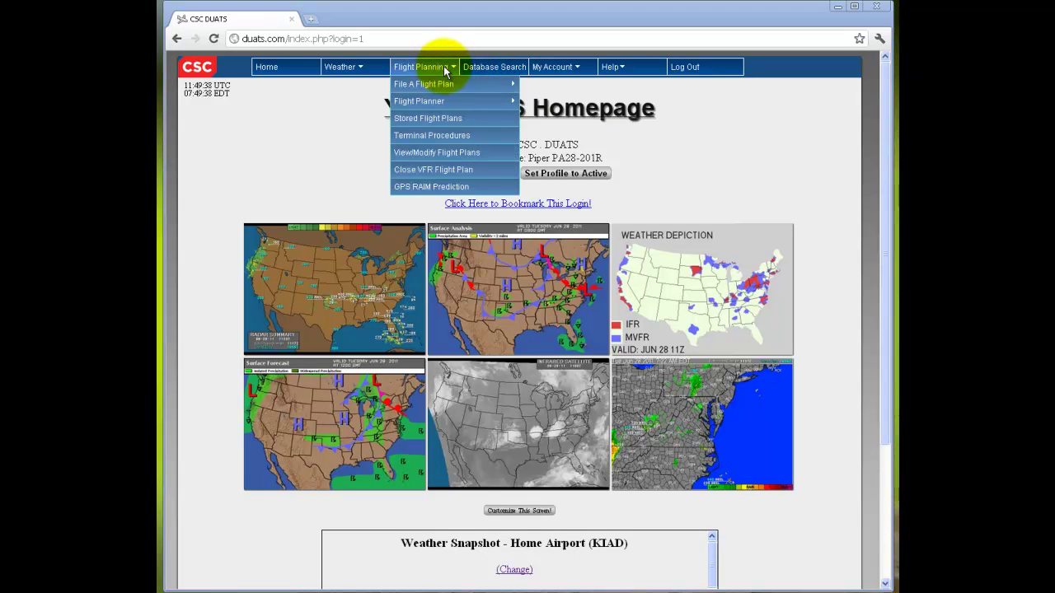
mouse_move(445, 91)
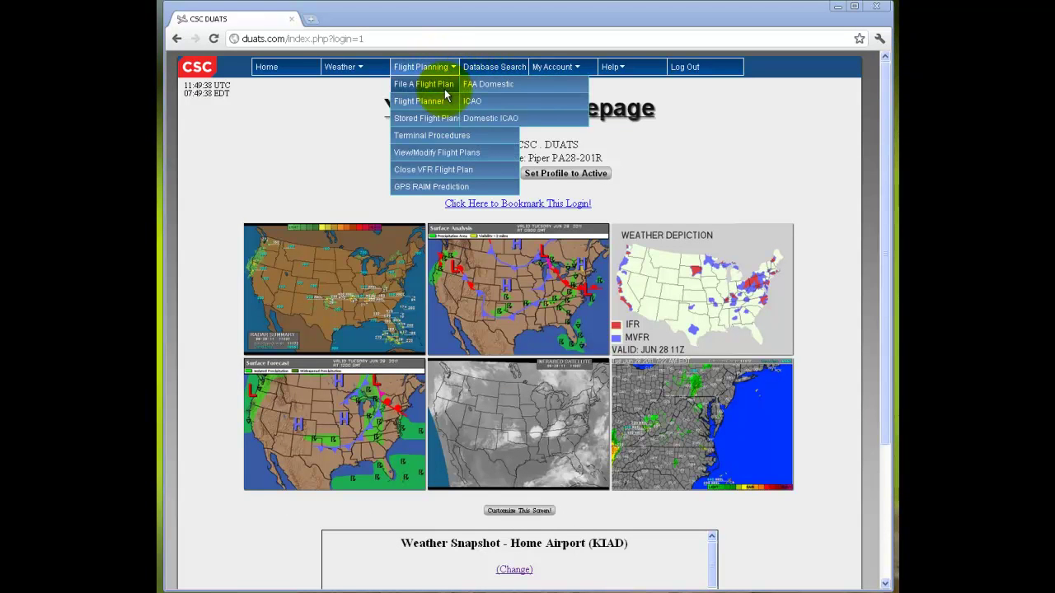
left_click(481, 188)
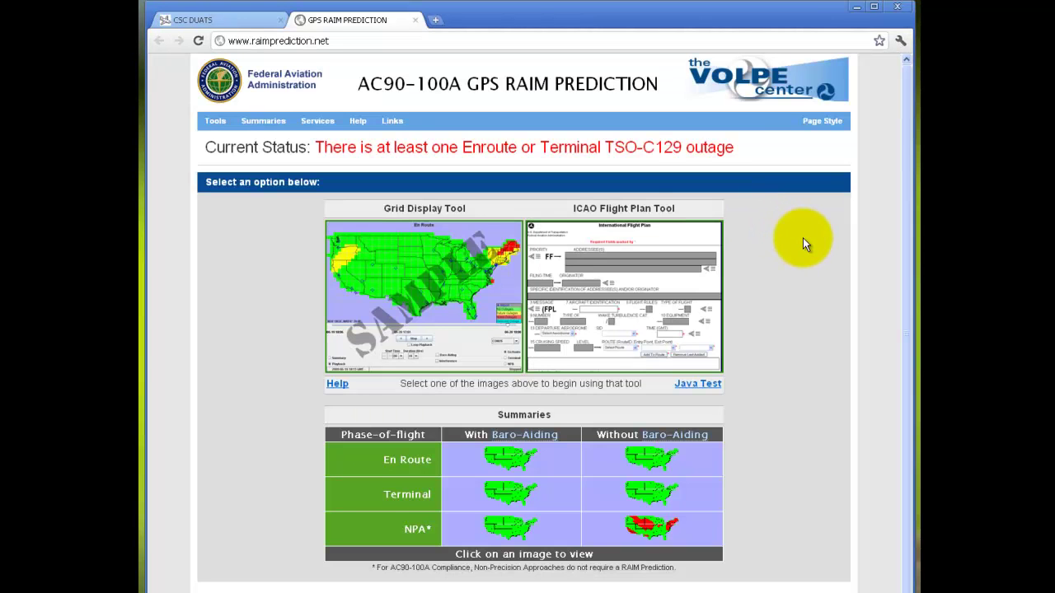
Open the Grid Display Tool to show the En Route CONUS outage map
scroll(803, 237, "down", 1)
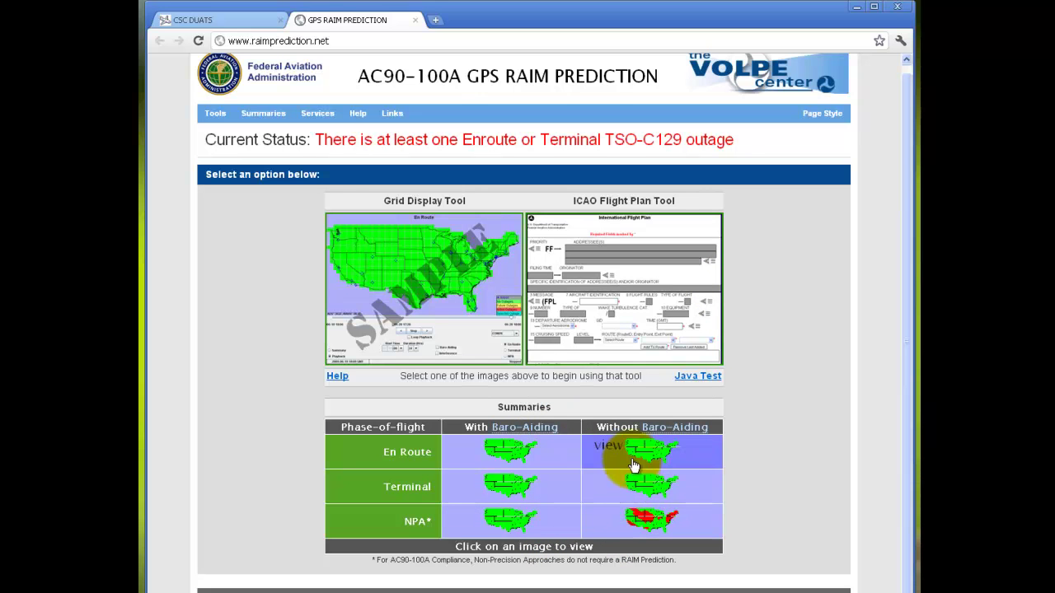
left_click(479, 328)
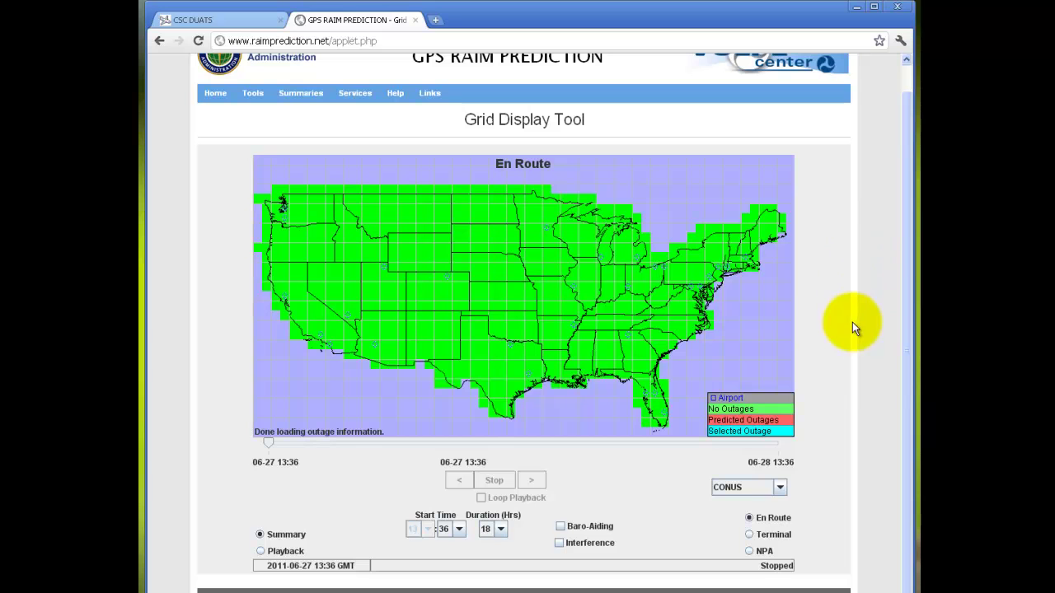
left_click(781, 488)
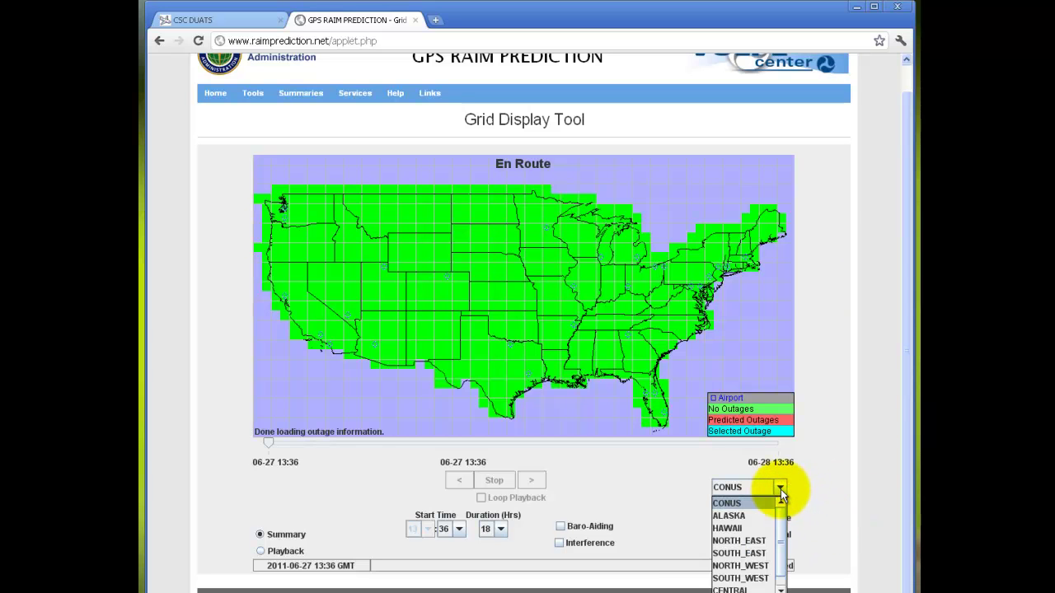
scroll(783, 528, "down", 1)
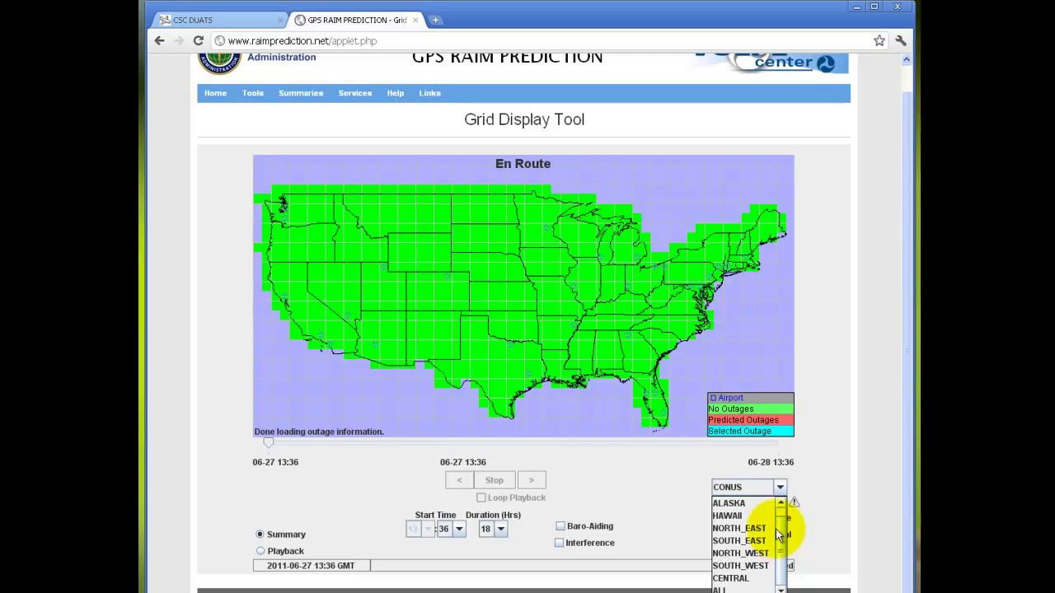
scroll(783, 528, "up", 1)
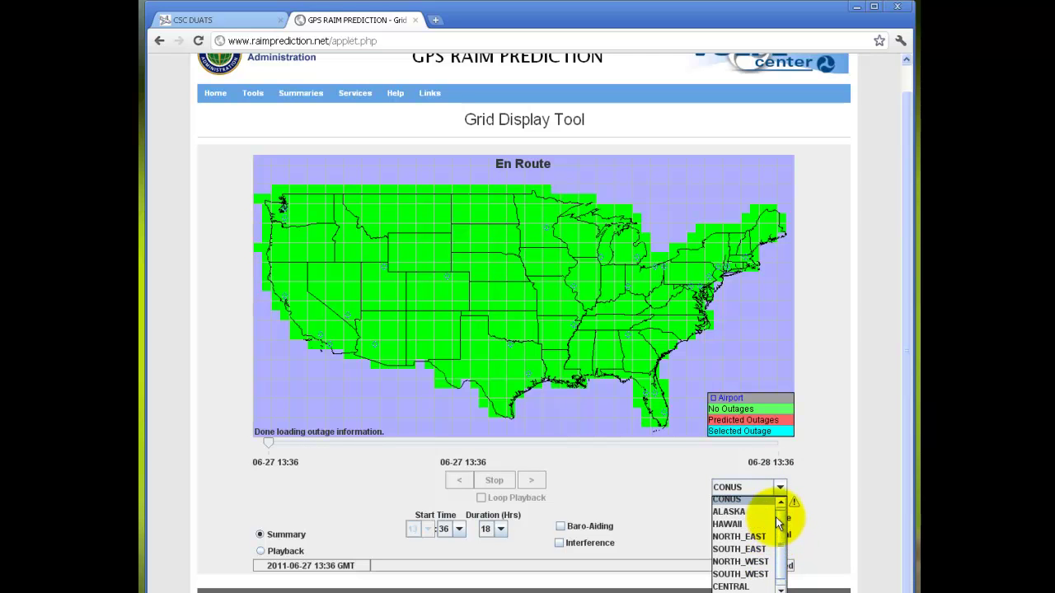
left_click(884, 468)
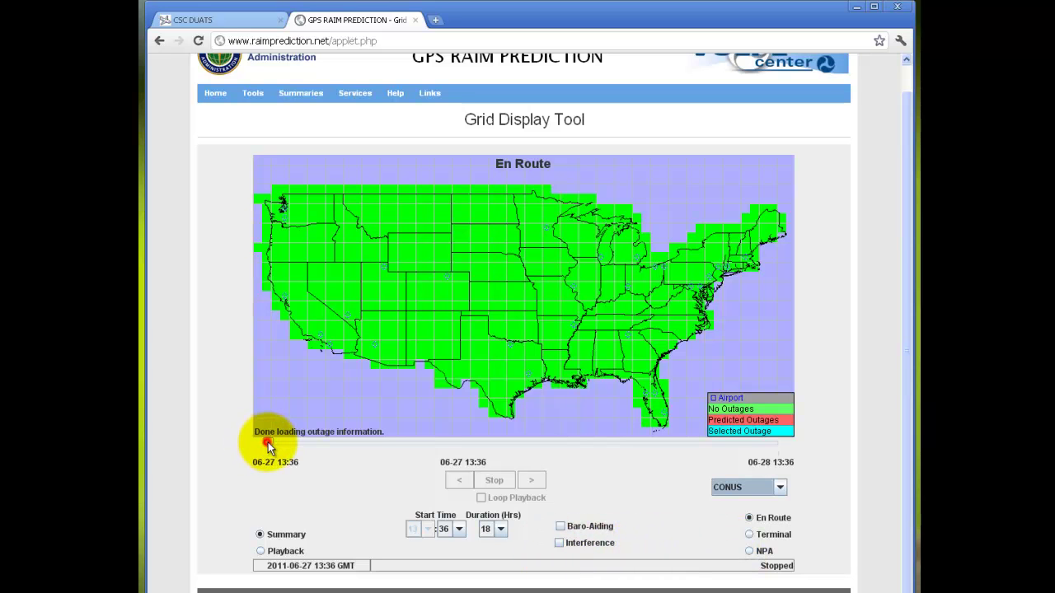
Switch the outage map to playback at 4X speed and advance it to about 16:12 on 06-27
left_click(261, 553)
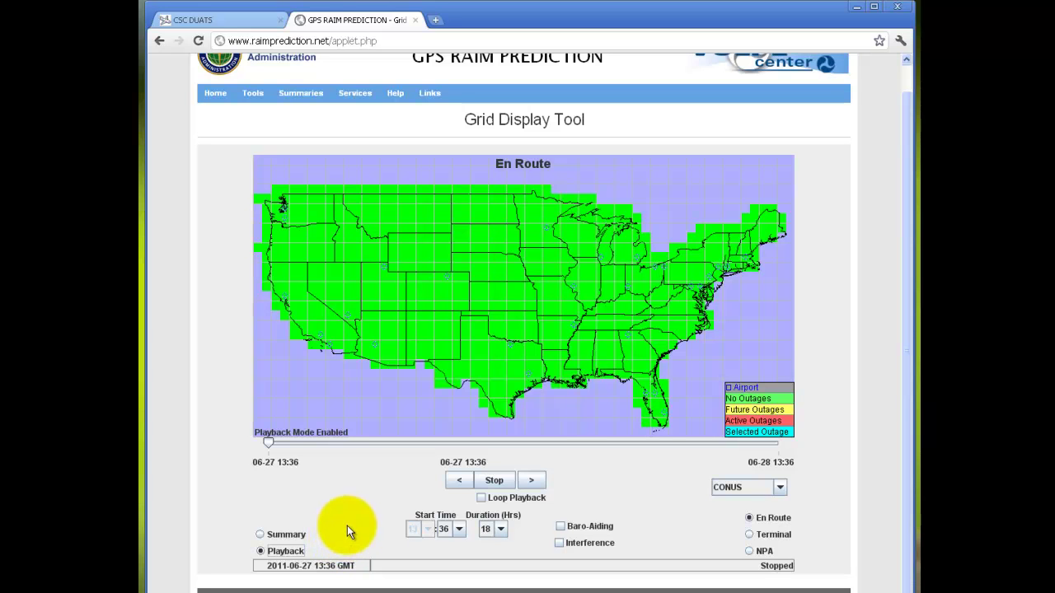
left_click(528, 479)
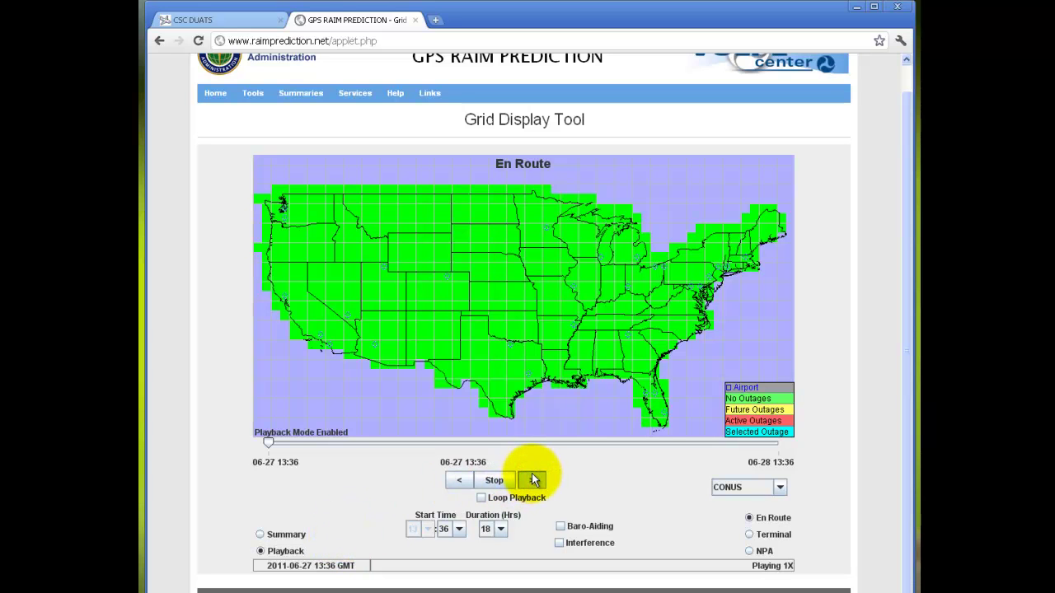
left_click(532, 479)
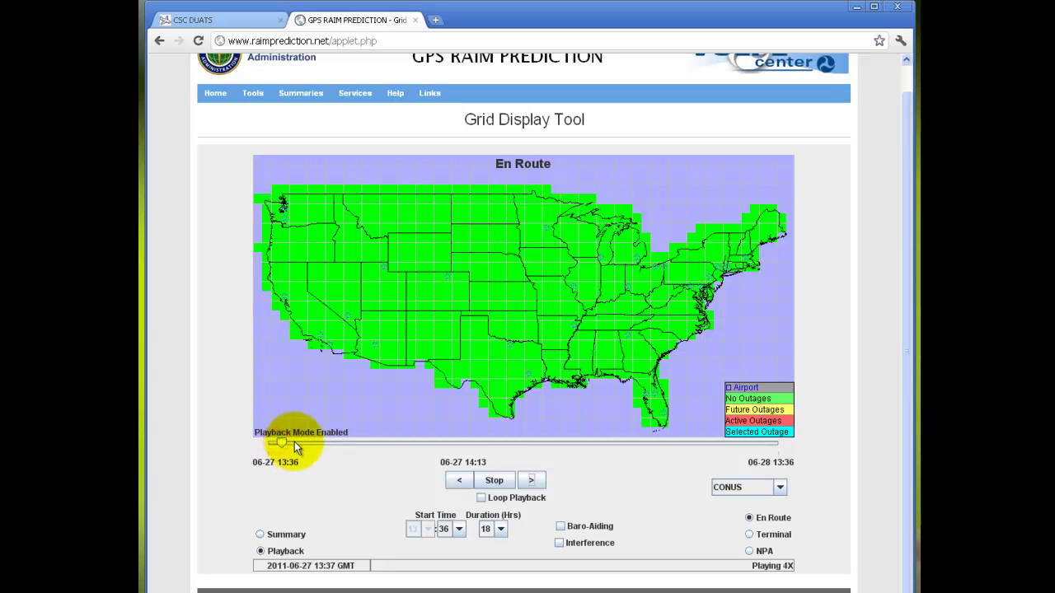
left_click(324, 442)
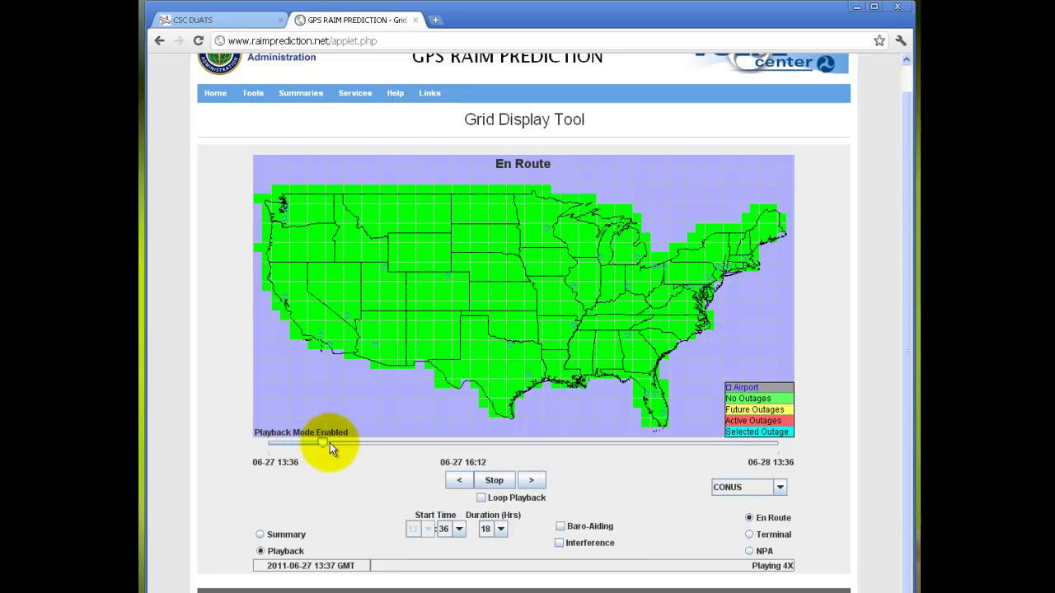